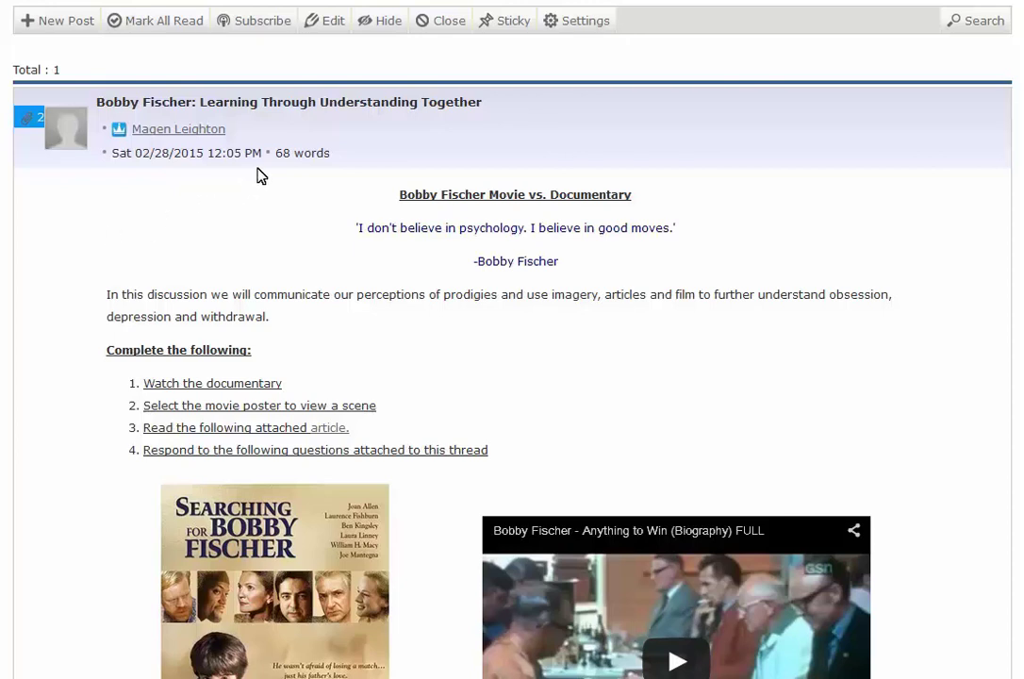
click(328, 22)
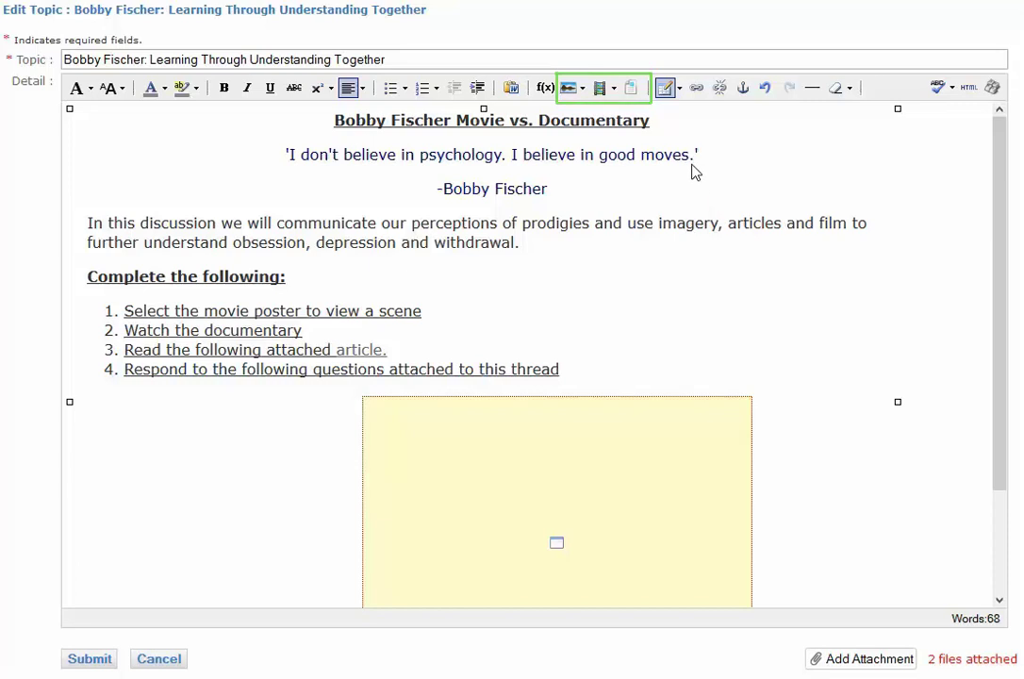
click(678, 90)
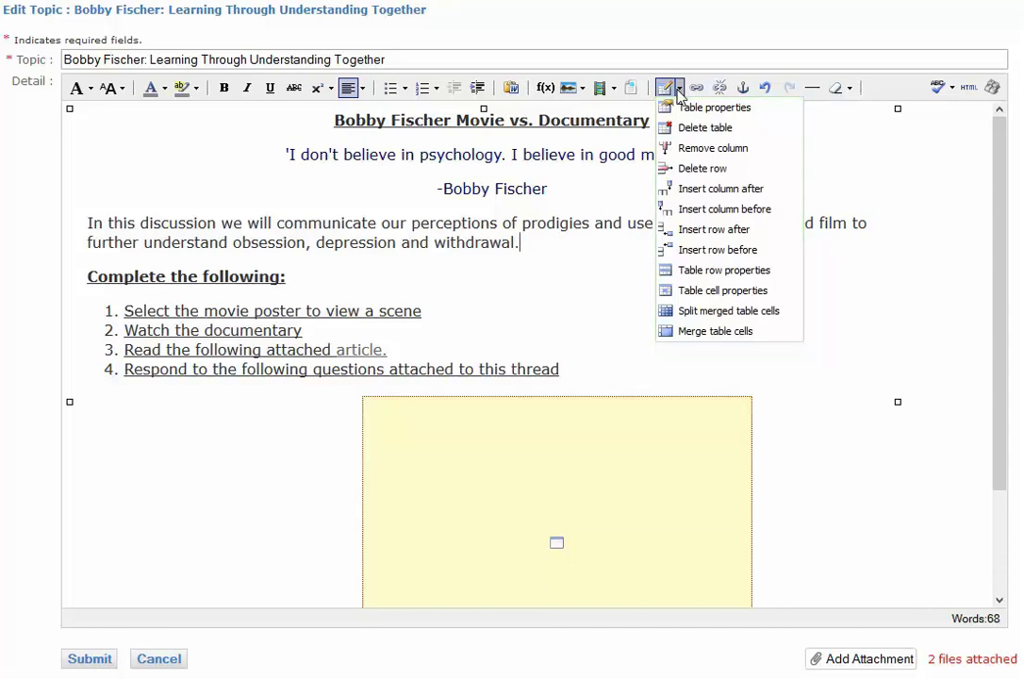
click(679, 92)
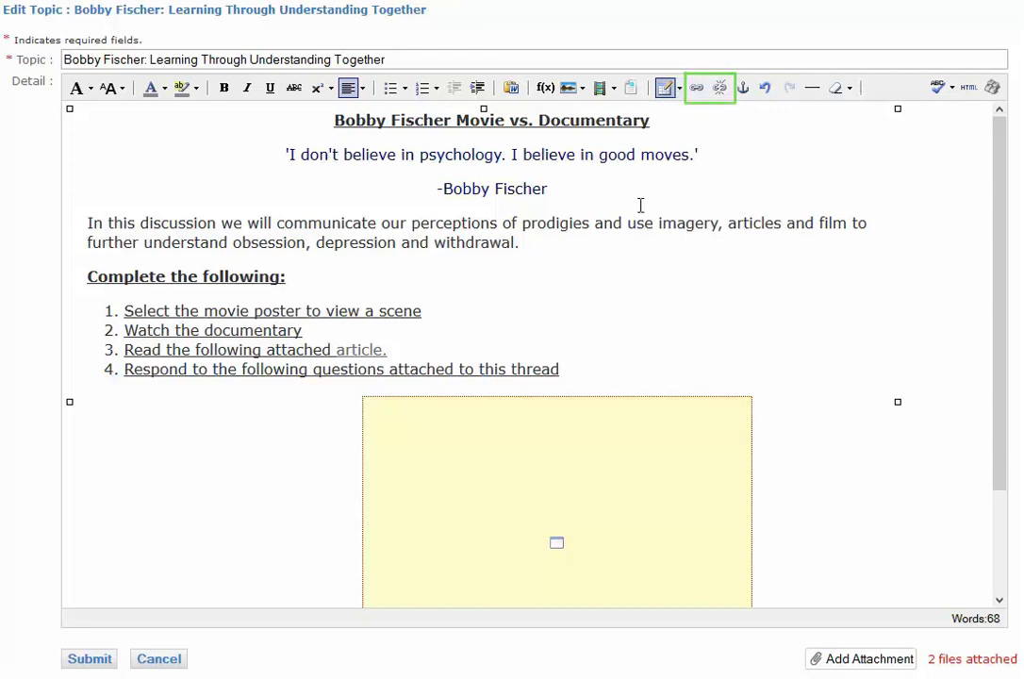
Insert a horizontal rule below the topic's introductory paragraph
click(816, 93)
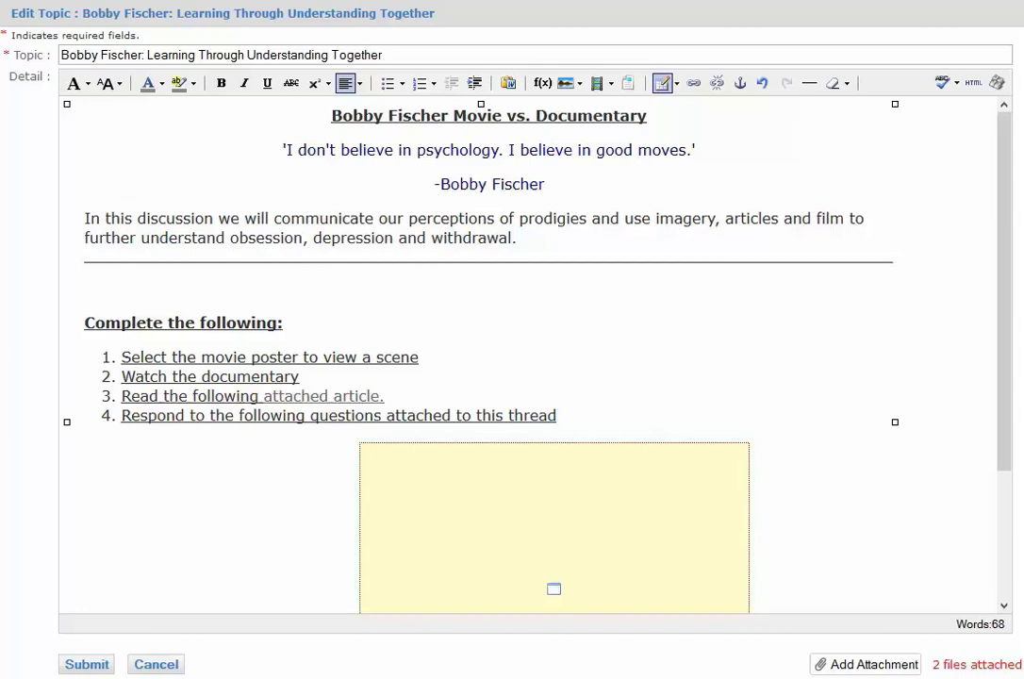
click(578, 236)
key(Return)
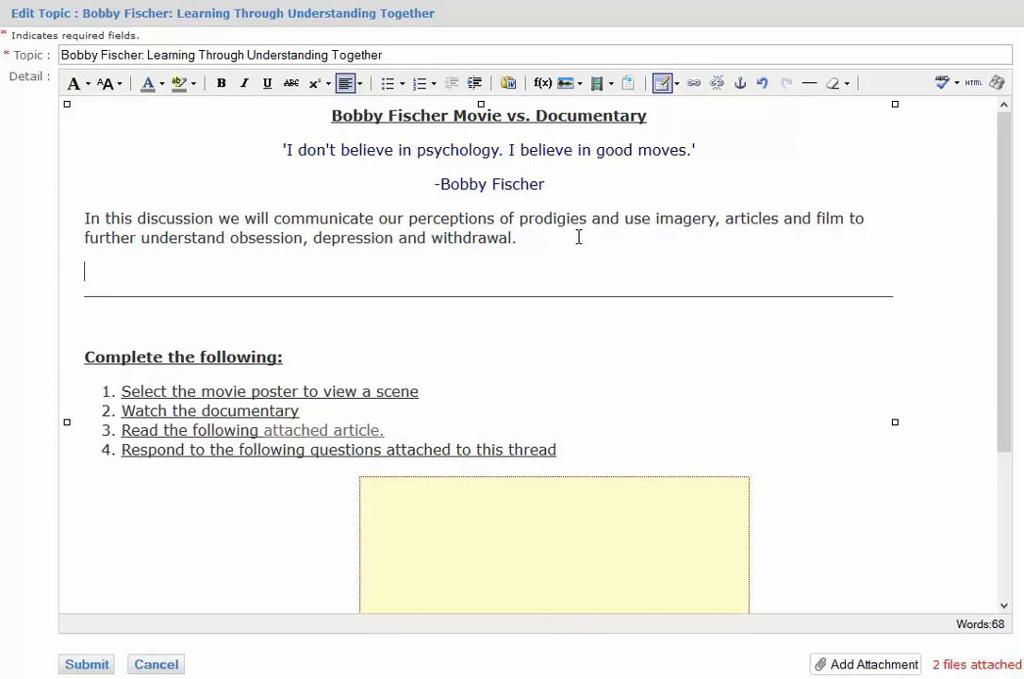
key(Delete)
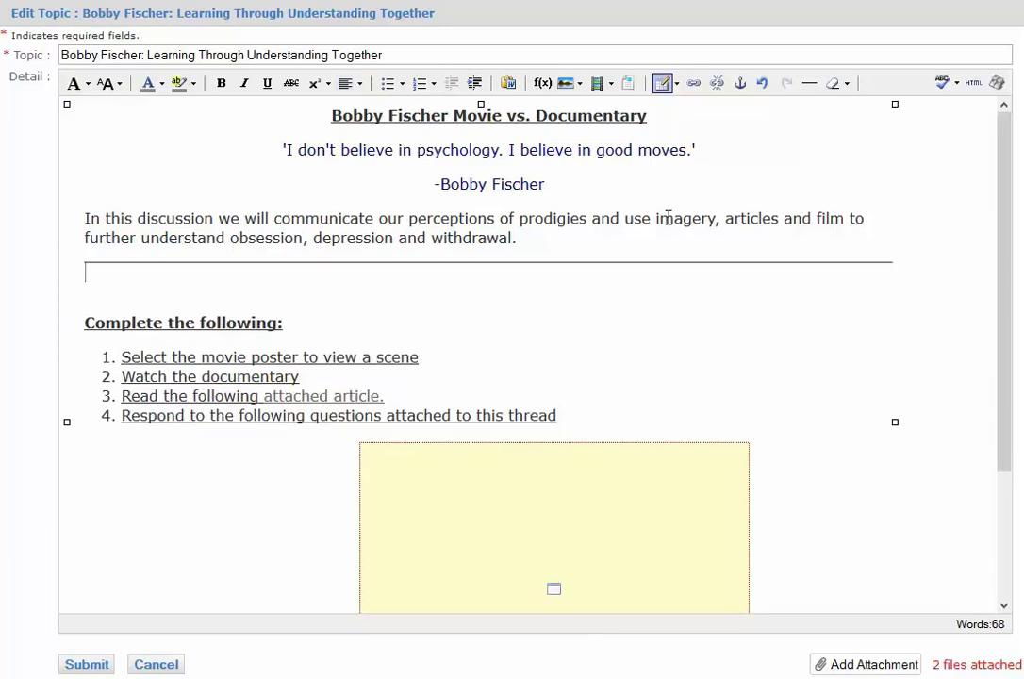
click(997, 83)
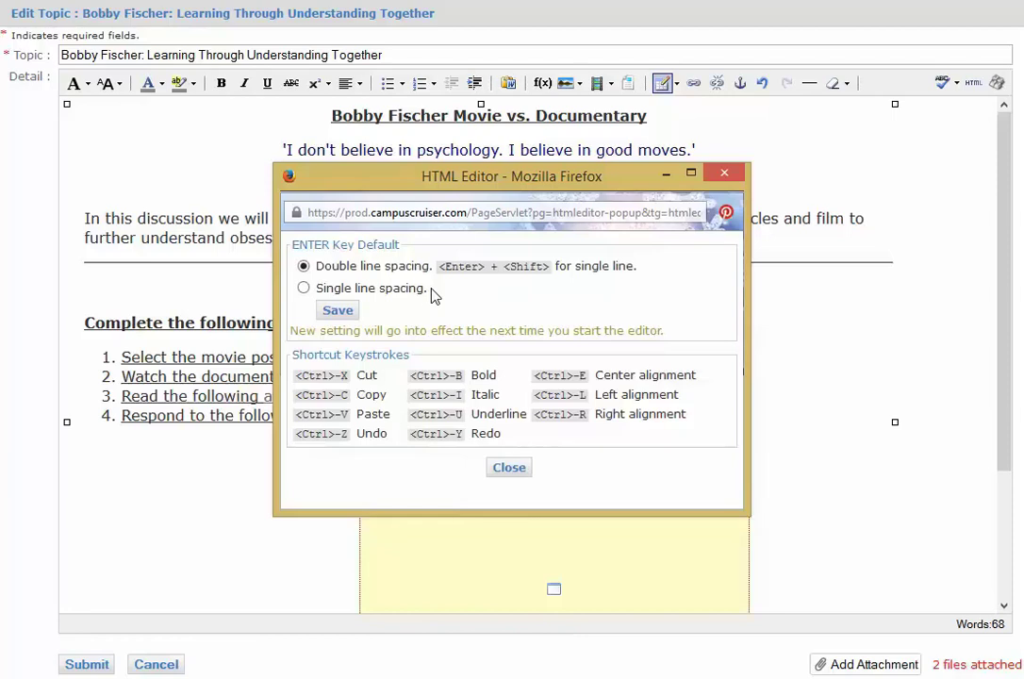
click(510, 468)
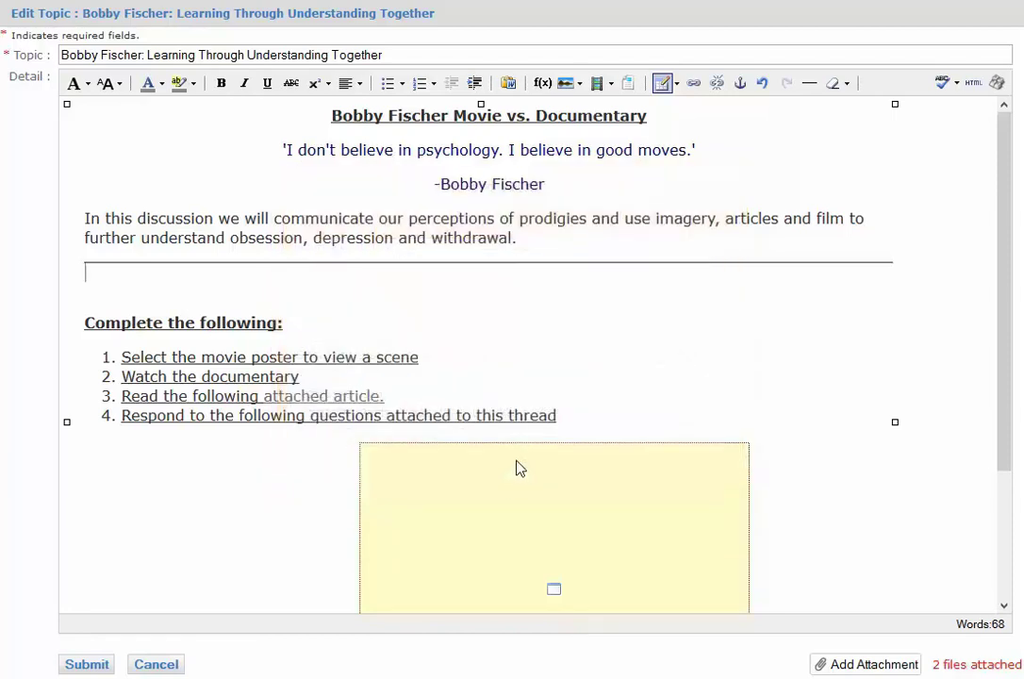
click(555, 239)
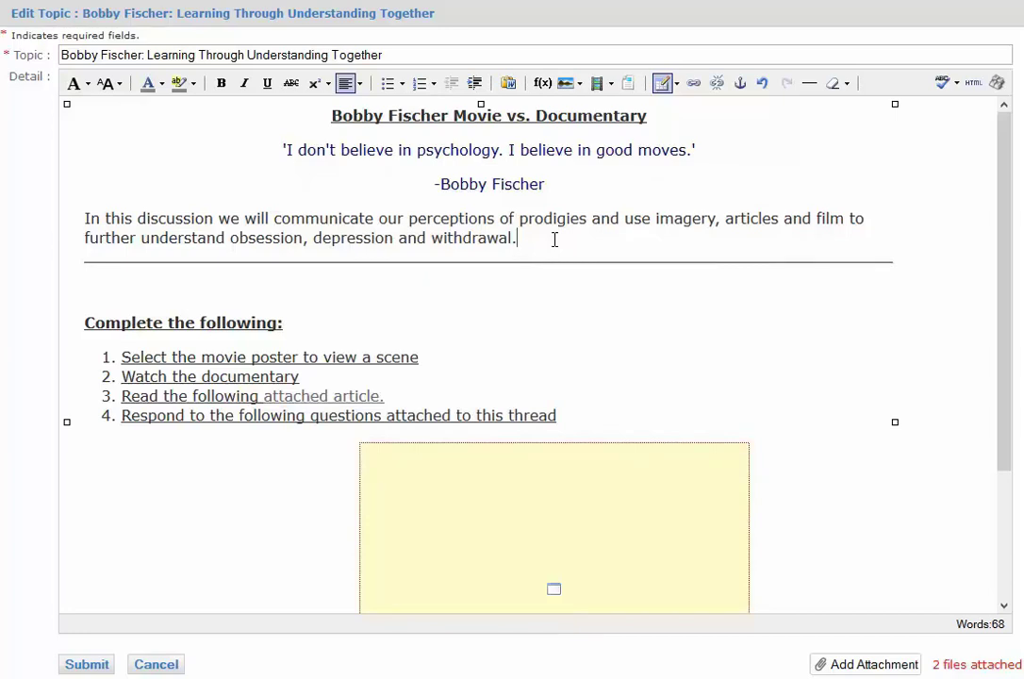
key(Return)
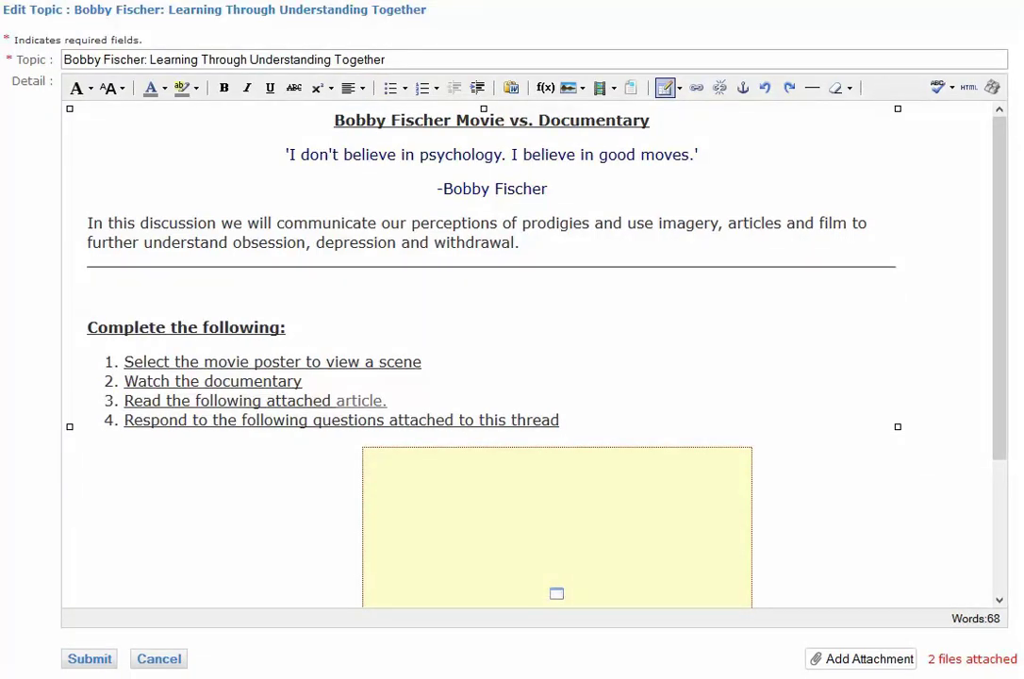
Delete the blank line and horizontal rule under the introduction, and place the cursor for the poster
key(BackSpace)
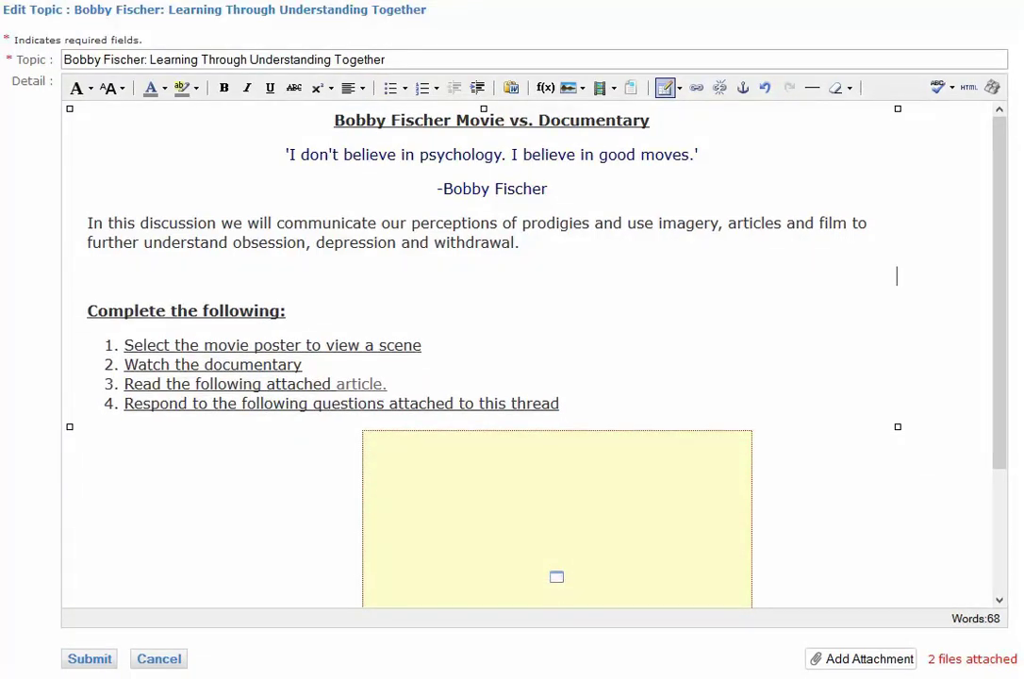
key(BackSpace)
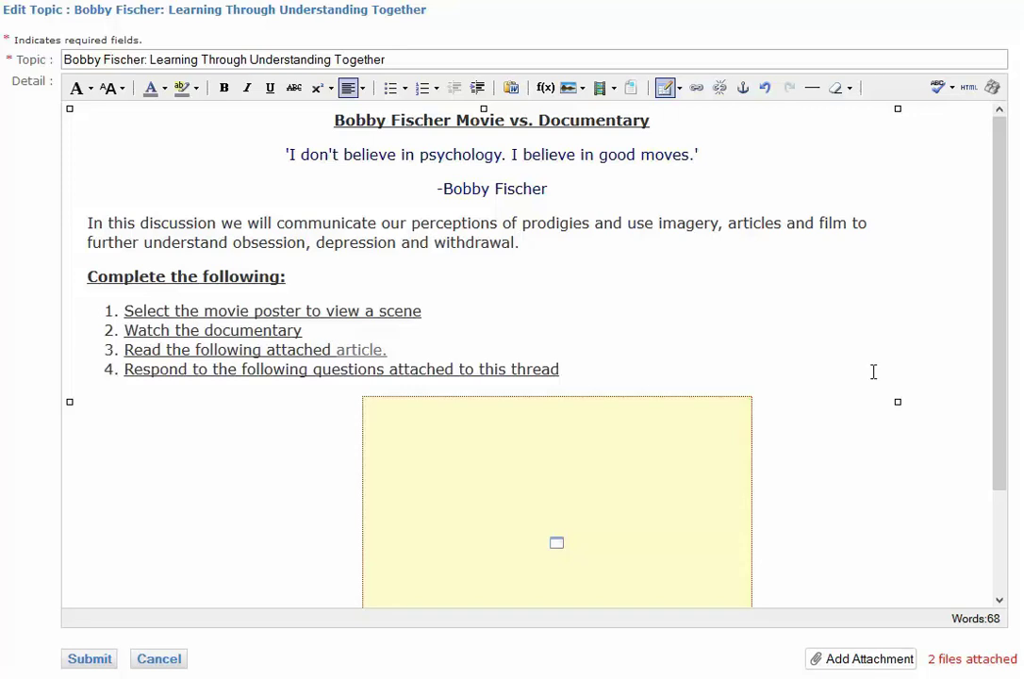
click(260, 539)
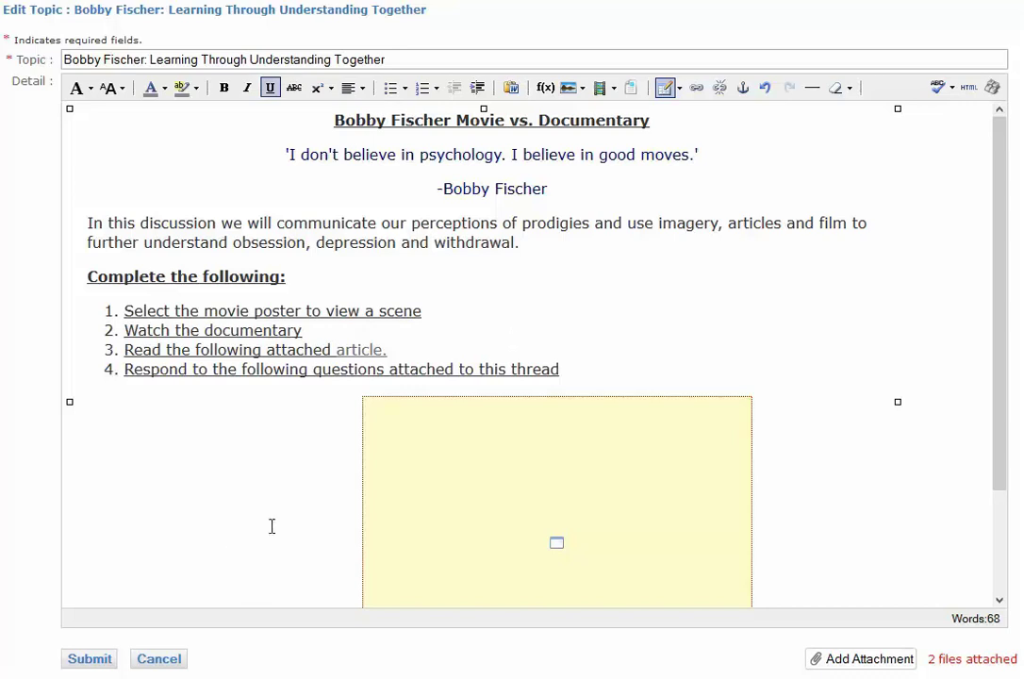
click(584, 88)
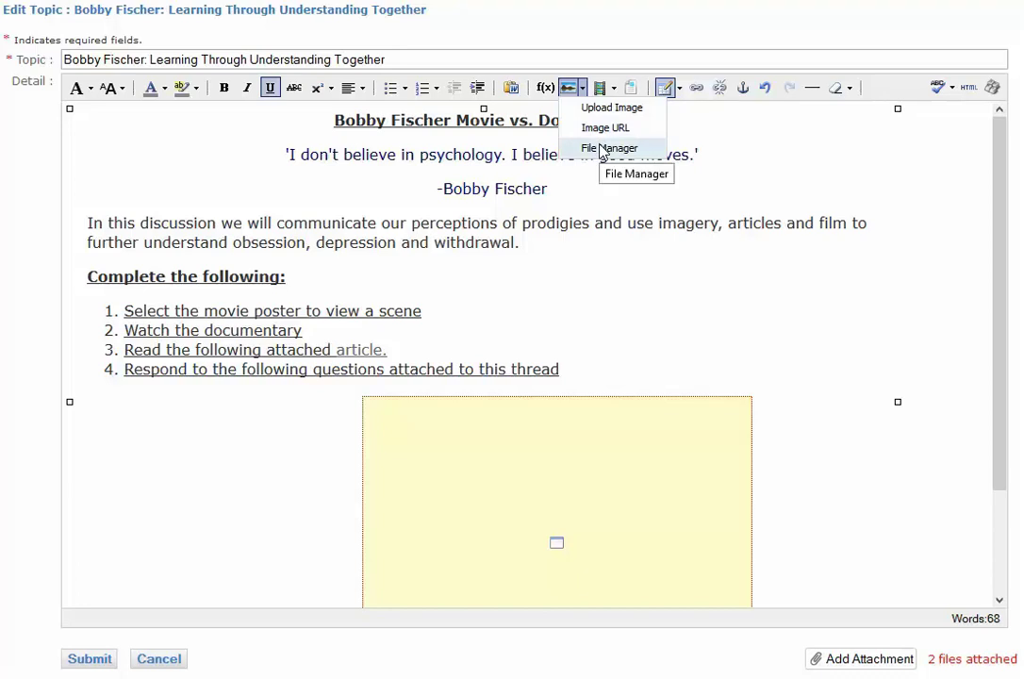
Insert searching_for_bobby_fischer_xlg.jpg from the Bobby Fischer shared files folder
click(602, 151)
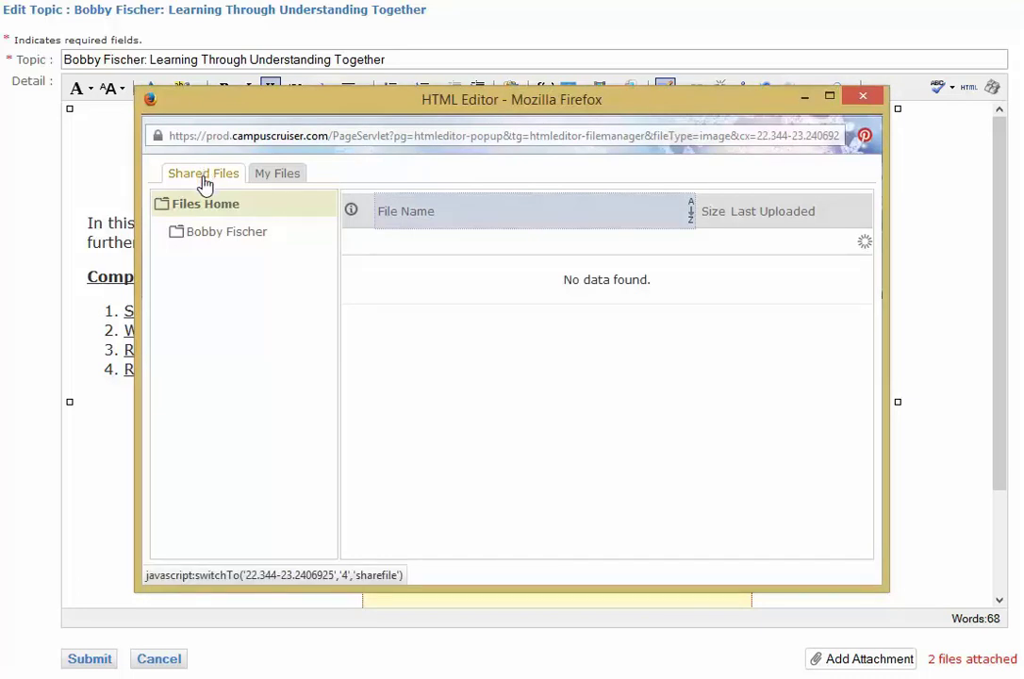
click(245, 238)
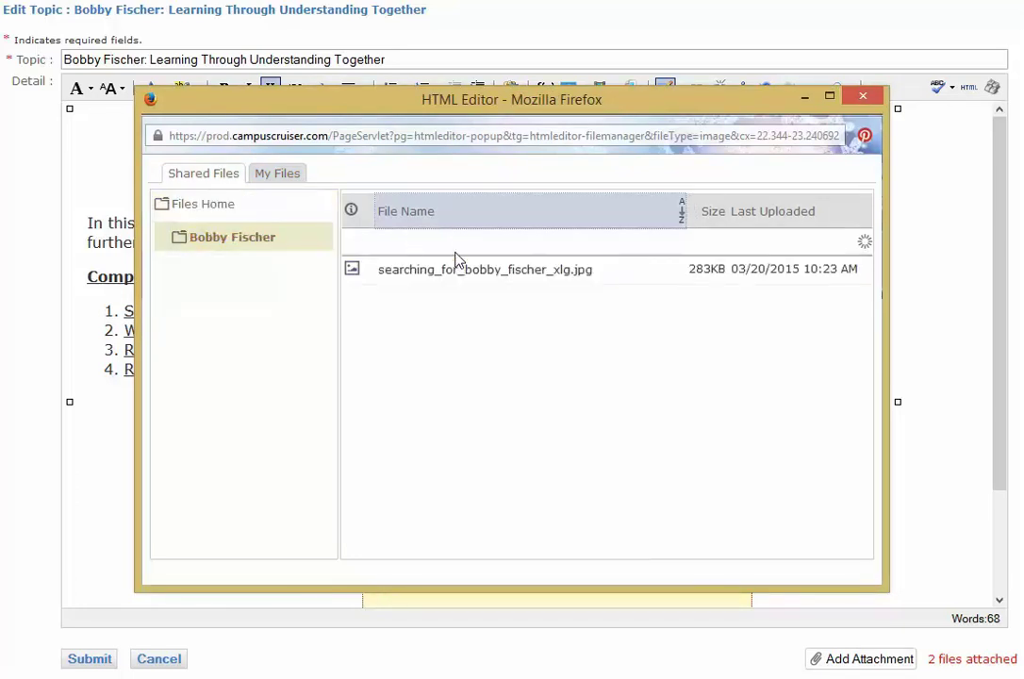
click(657, 270)
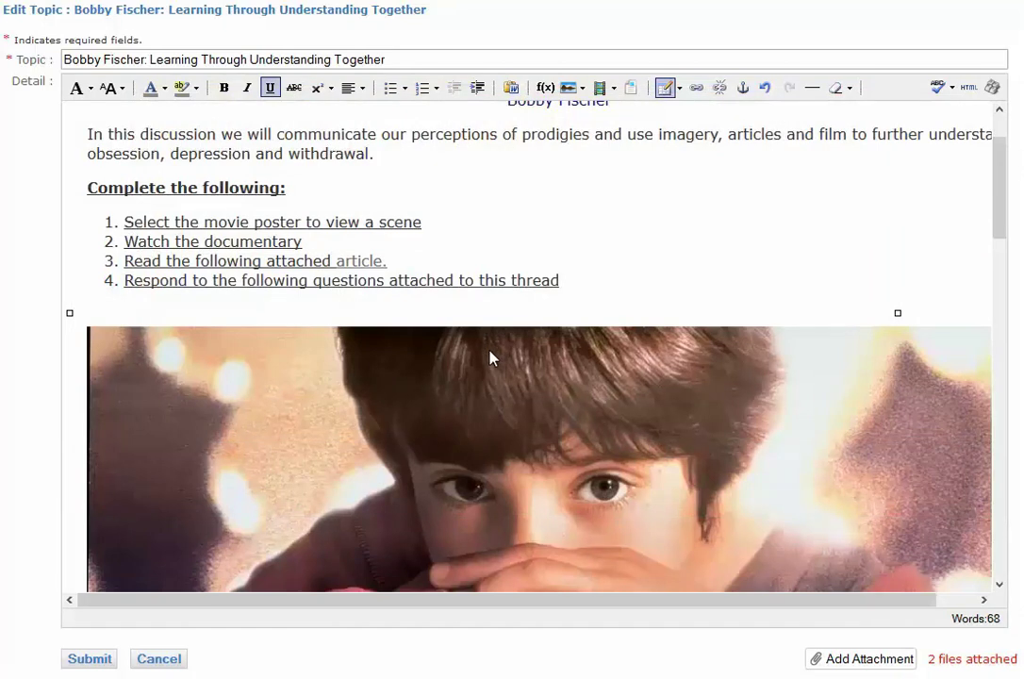
Resize the poster to 260 × 385 px and add a blank line under the quote
double_click(447, 478)
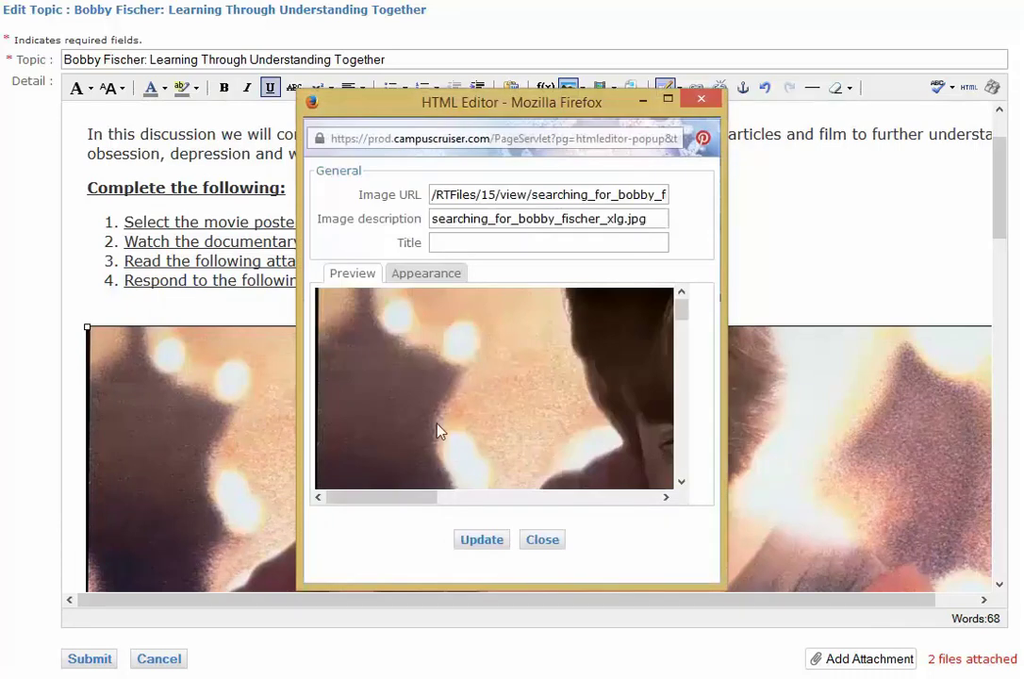
click(427, 275)
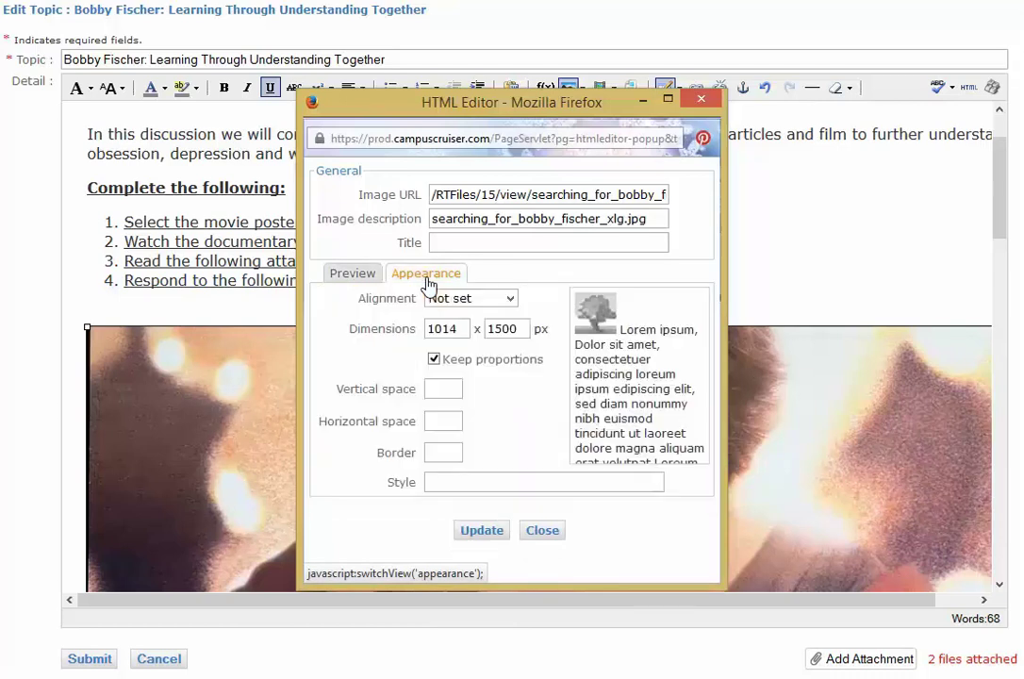
double_click(441, 327)
text(260)
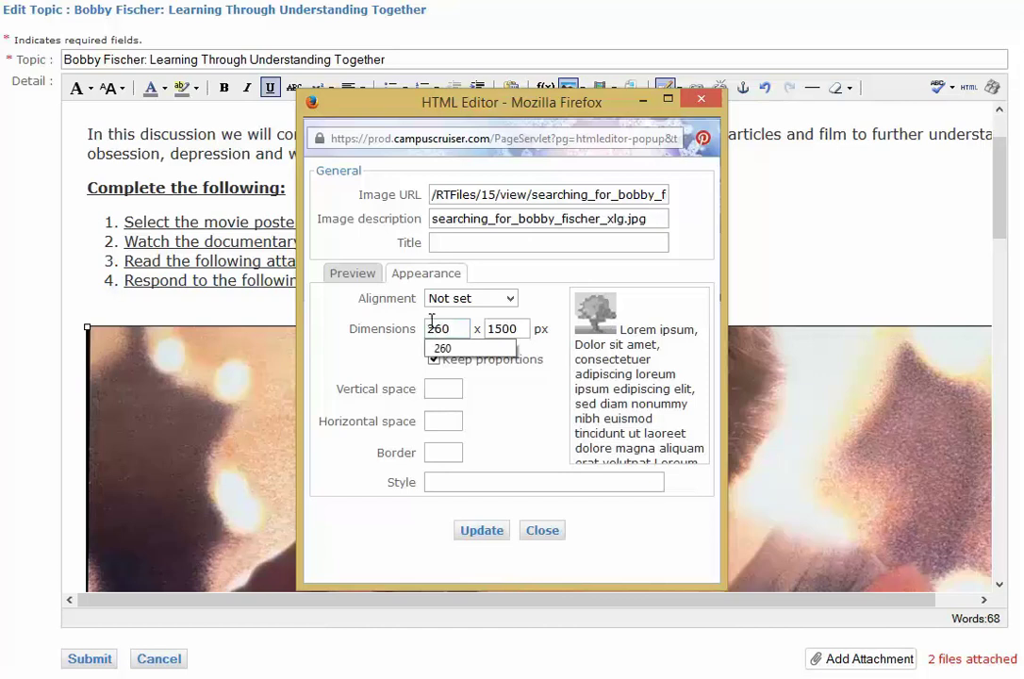
click(544, 450)
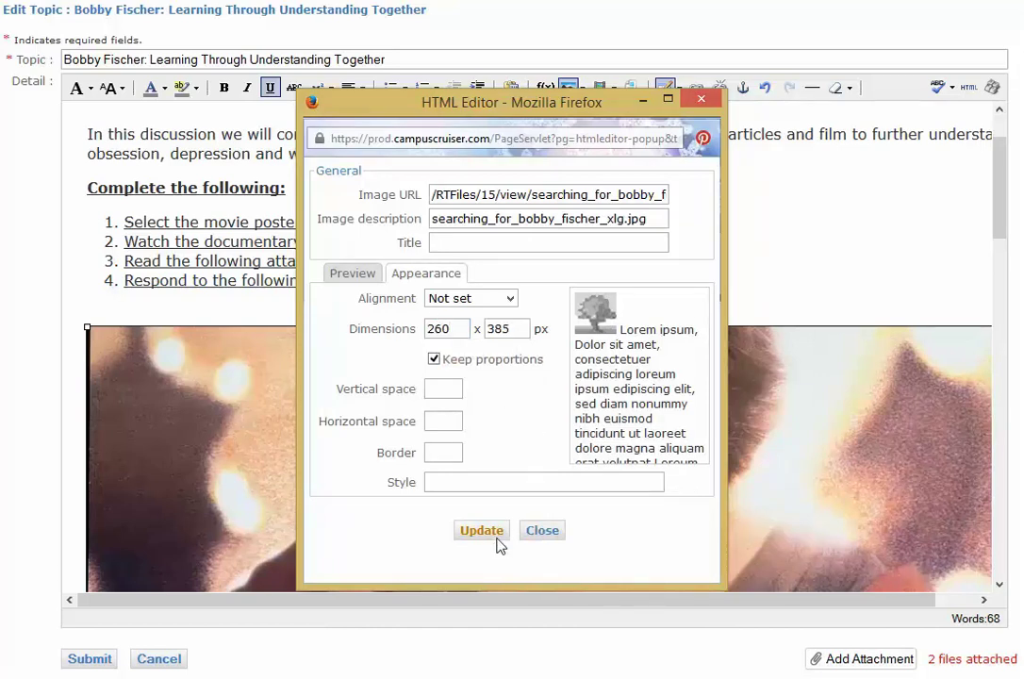
click(482, 531)
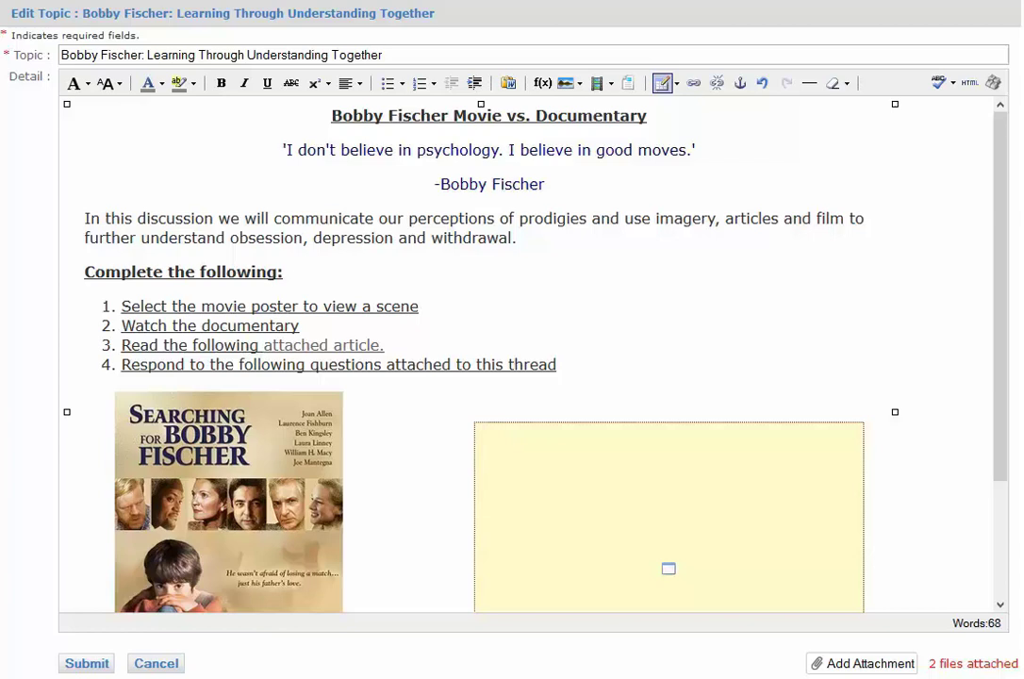
click(735, 151)
key(Return)
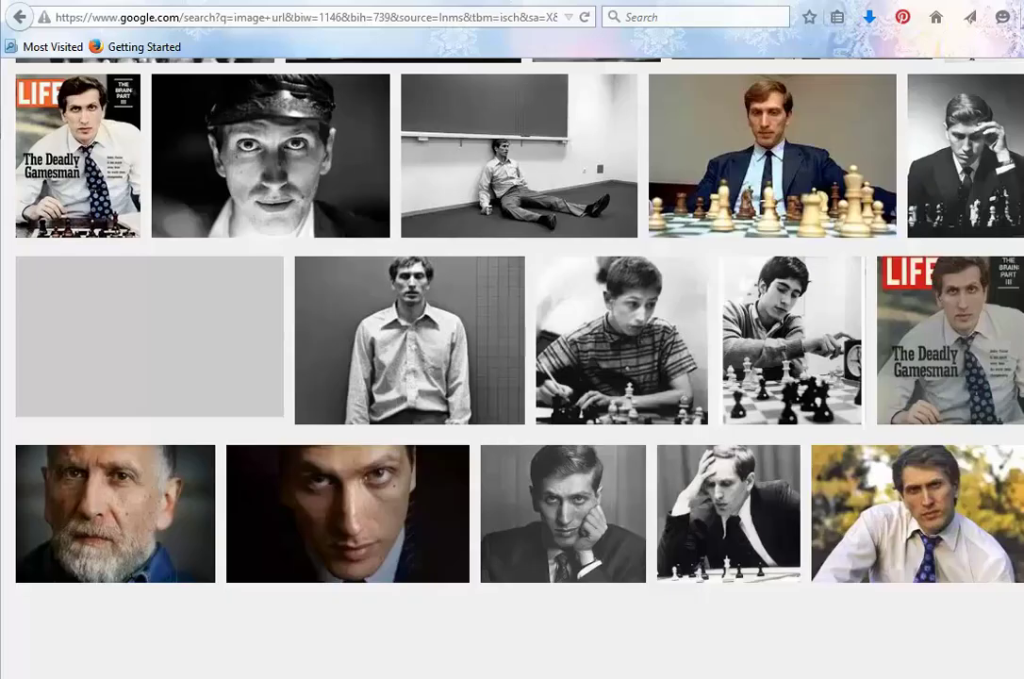
Open the nypost.com chessboard photo of Bobby Fischer in preview and copy its page address
scroll(512, 367, down, 1)
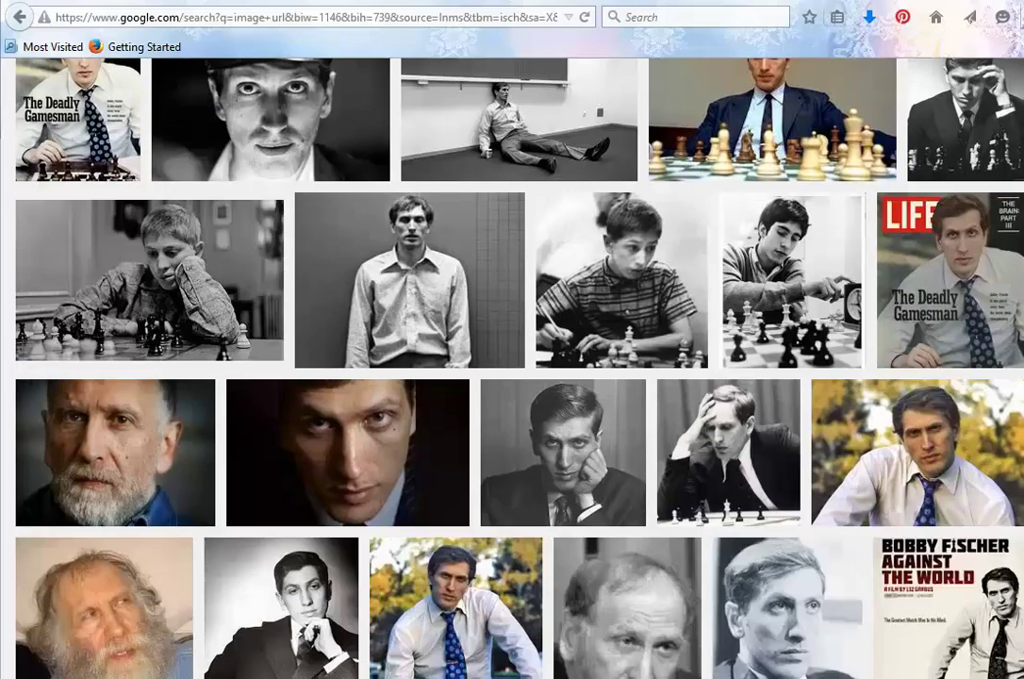
scroll(512, 368, up, 10)
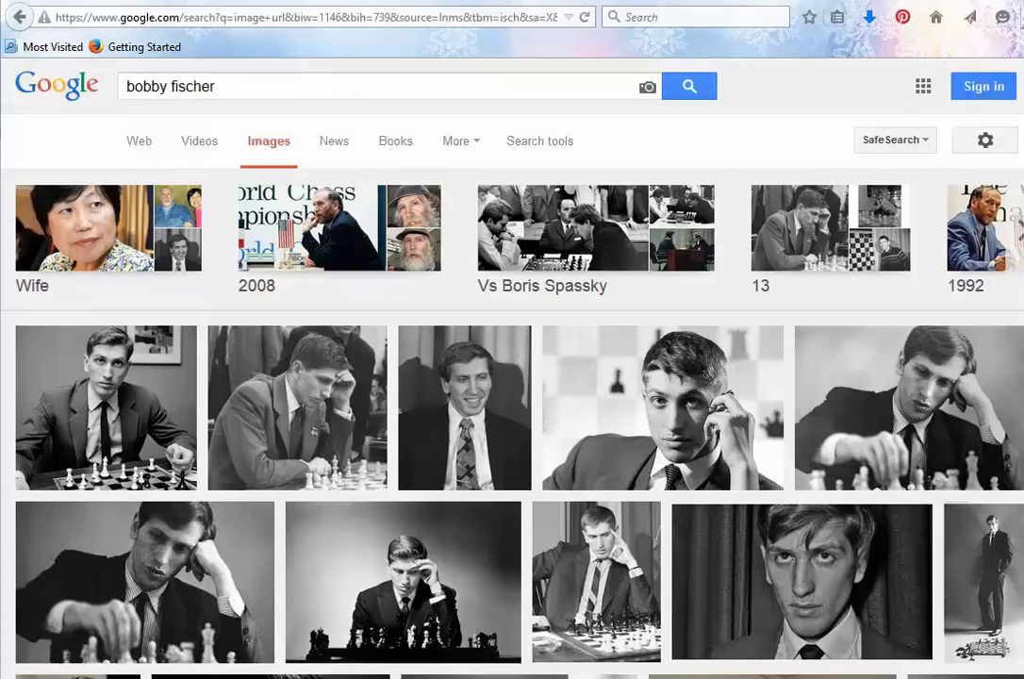
click(327, 14)
click(94, 383)
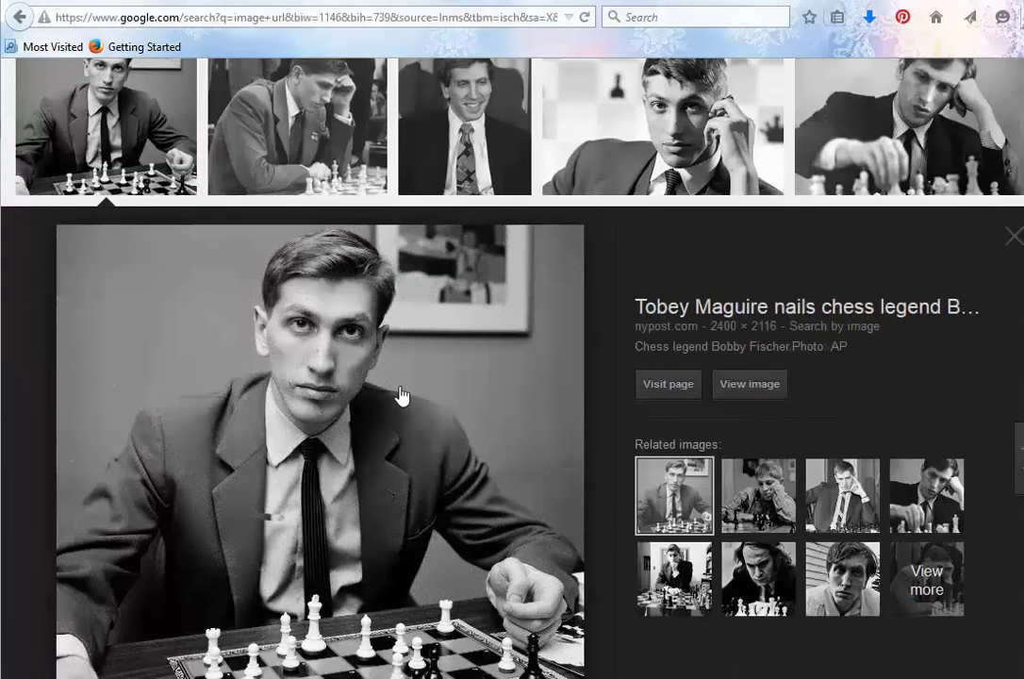
click(170, 10)
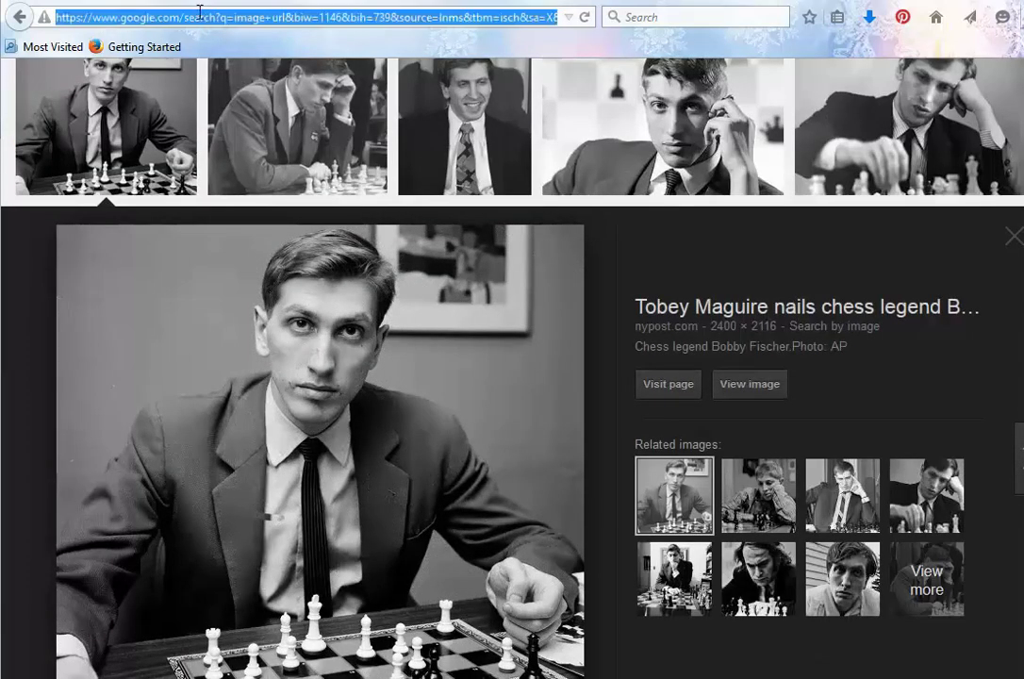
key(alt+Tab)
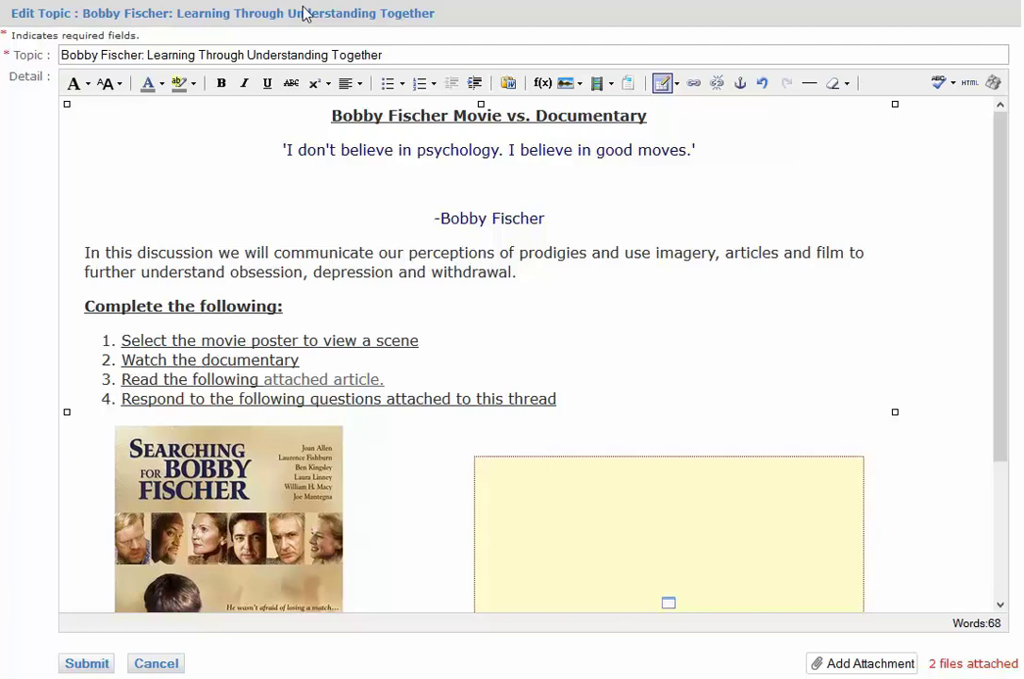
Insert an image from the copied web address on the blank line below the quote
click(578, 85)
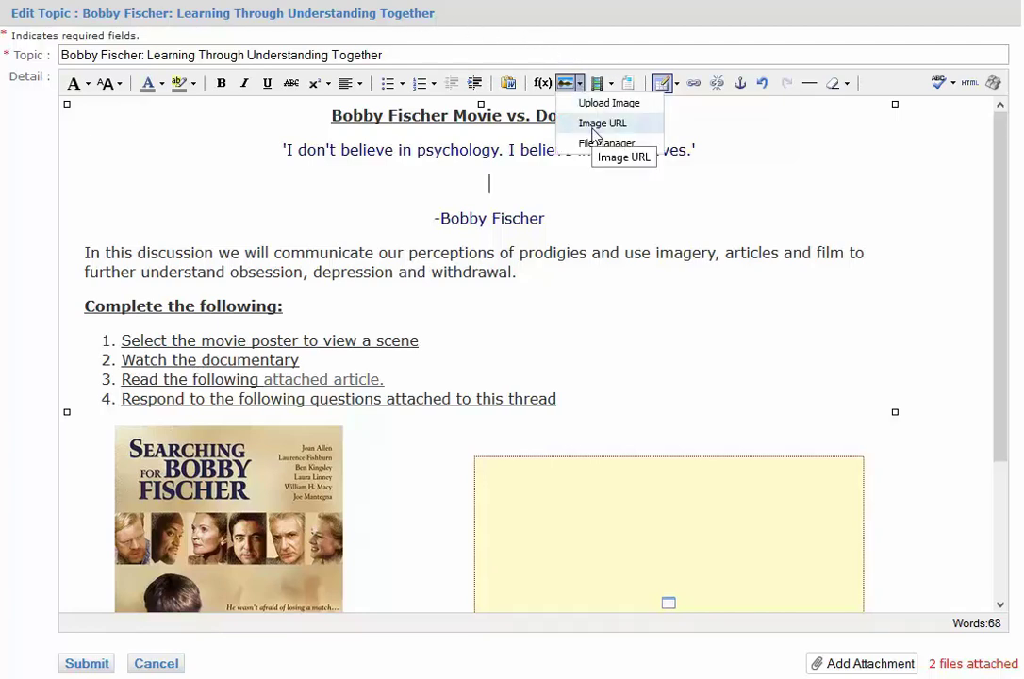
click(601, 123)
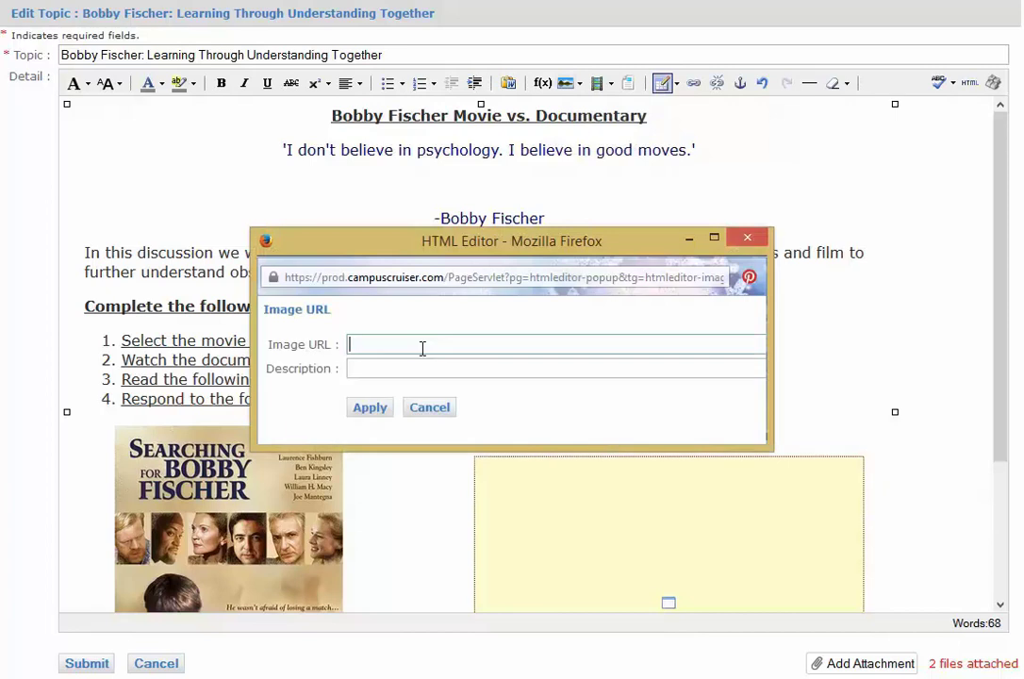
key(ctrl+v)
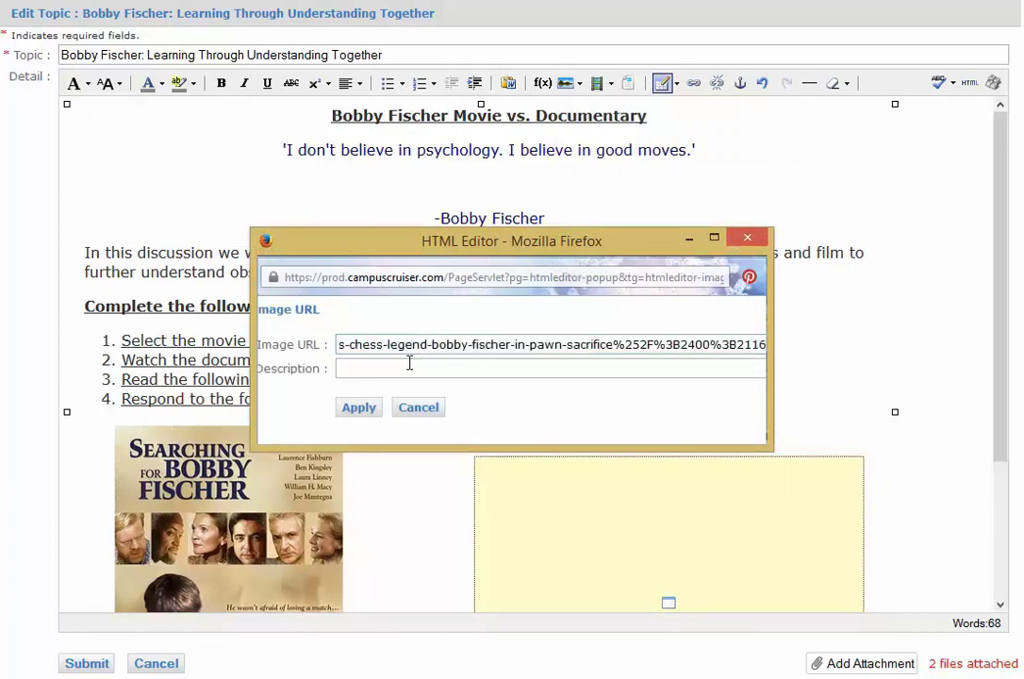
click(351, 416)
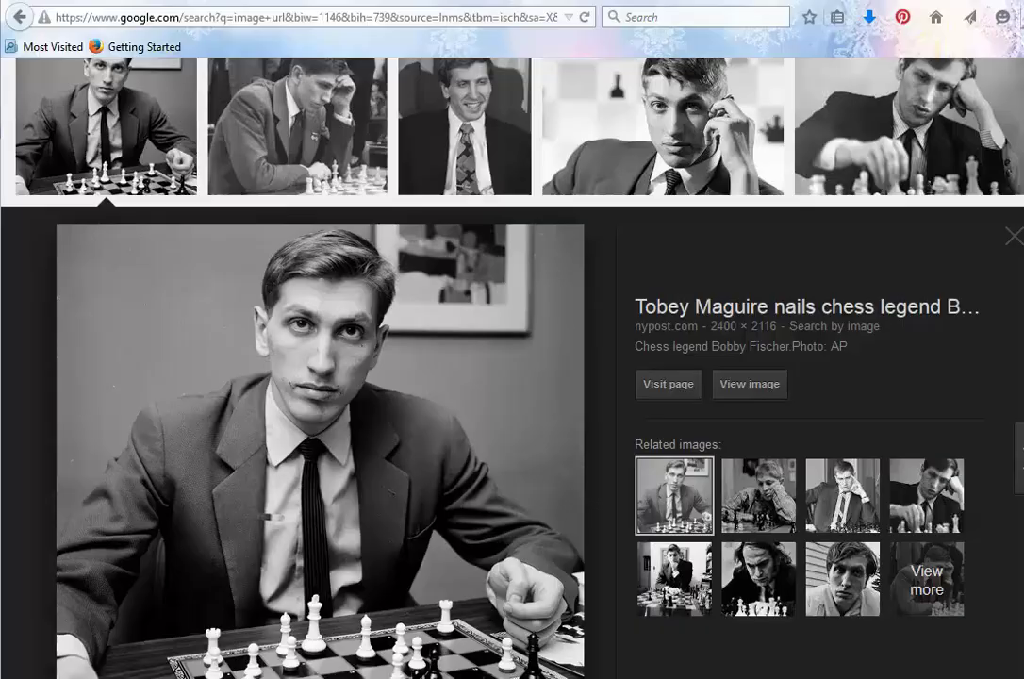
Copy the chess photo's image location and open pawn-bobby.jpg on its own, selecting its address
key(ctrl+l)
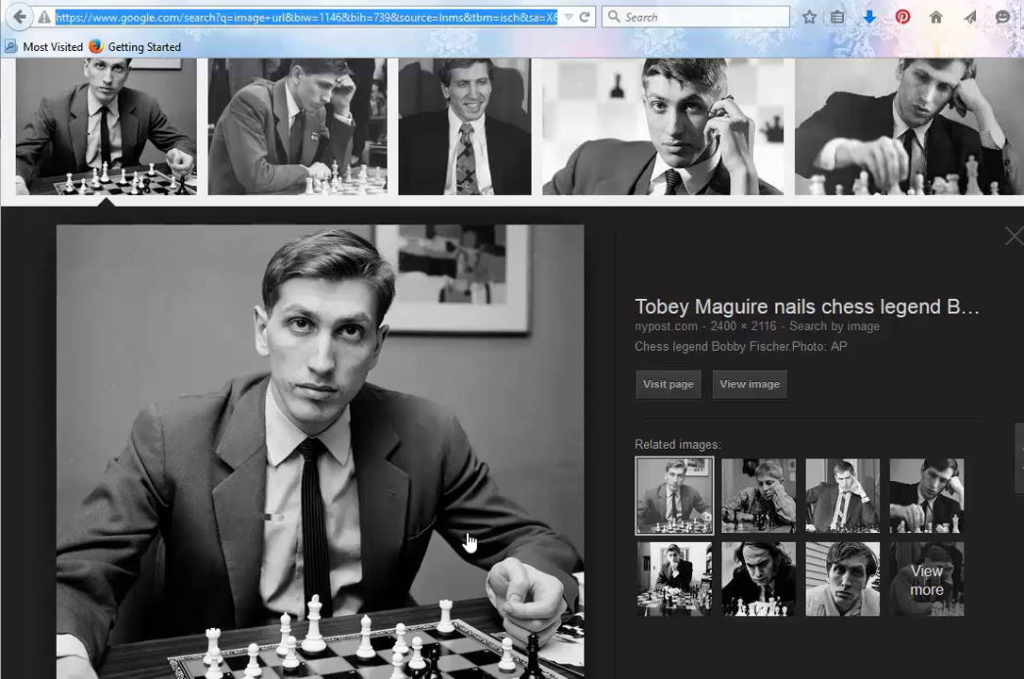
right_click(427, 510)
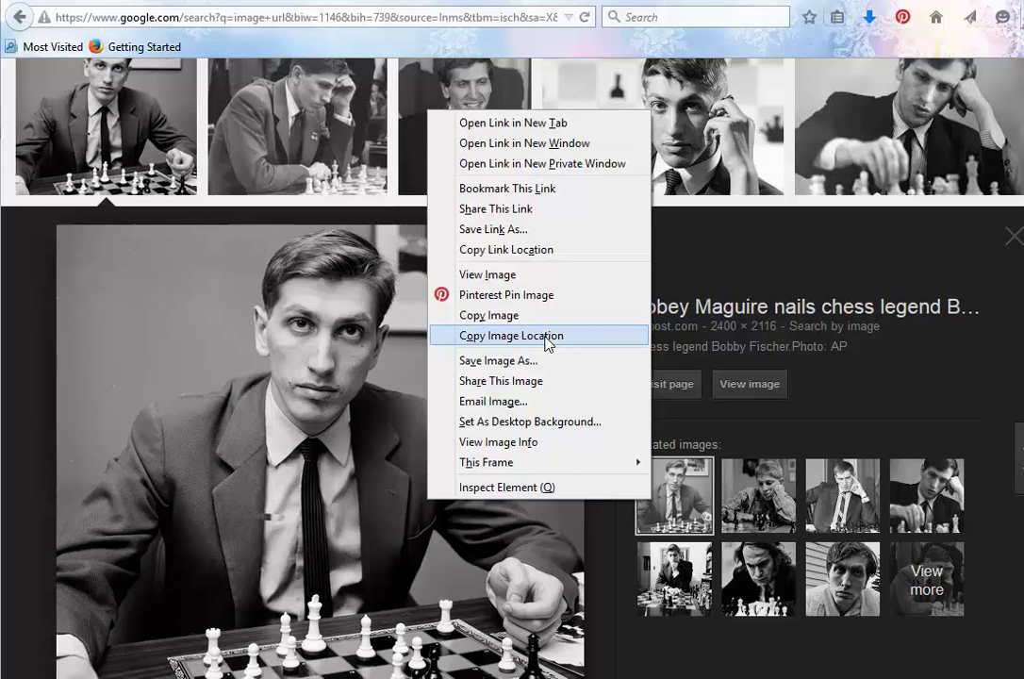
click(547, 336)
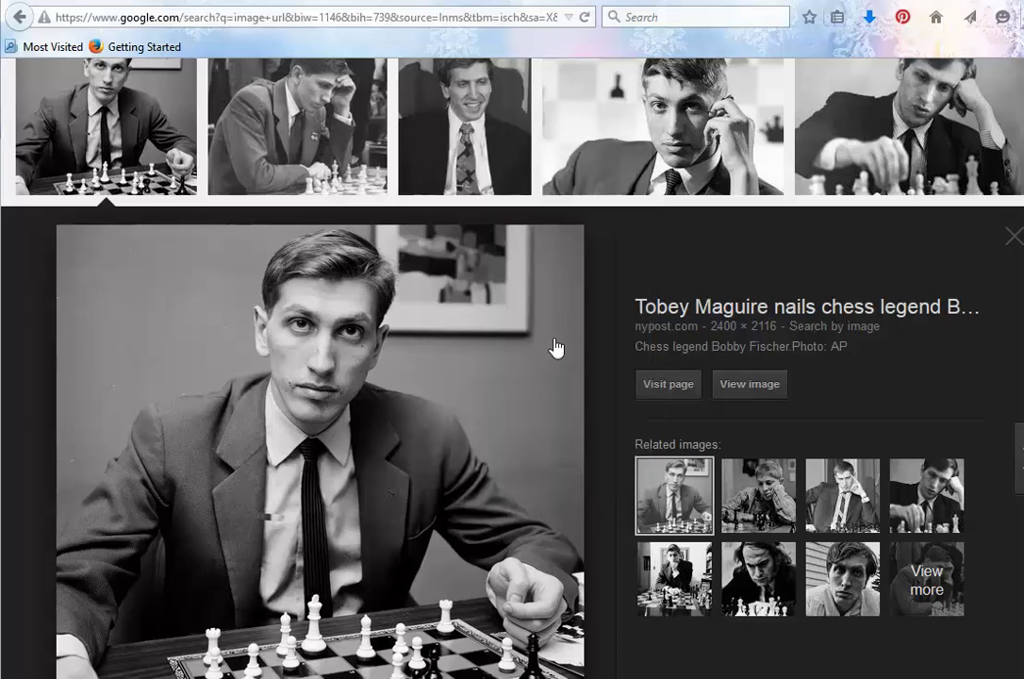
click(760, 400)
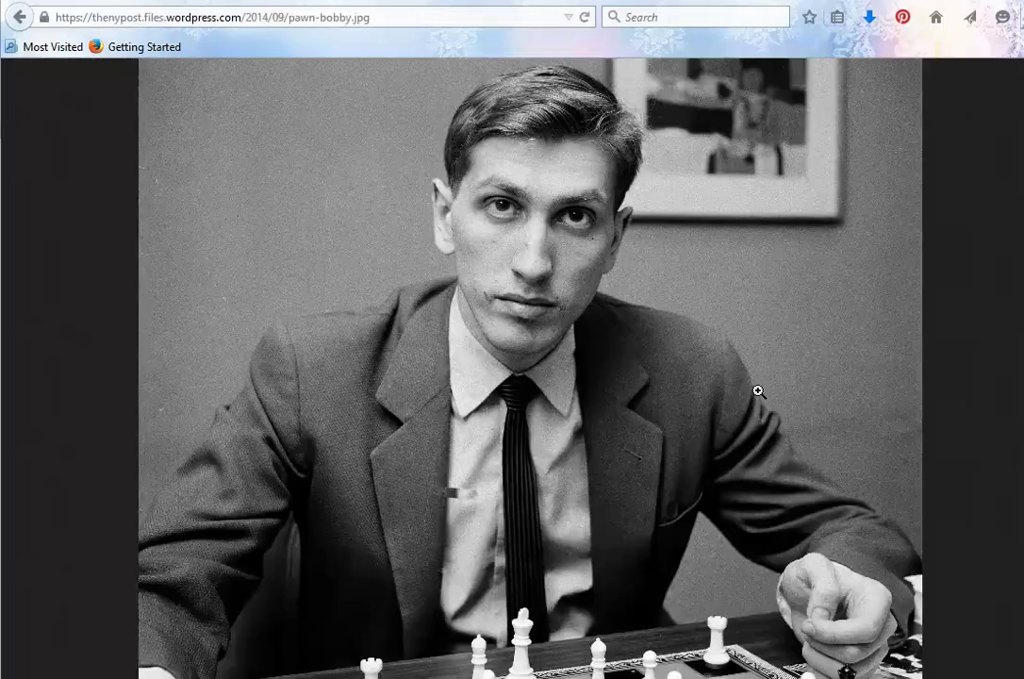
click(244, 23)
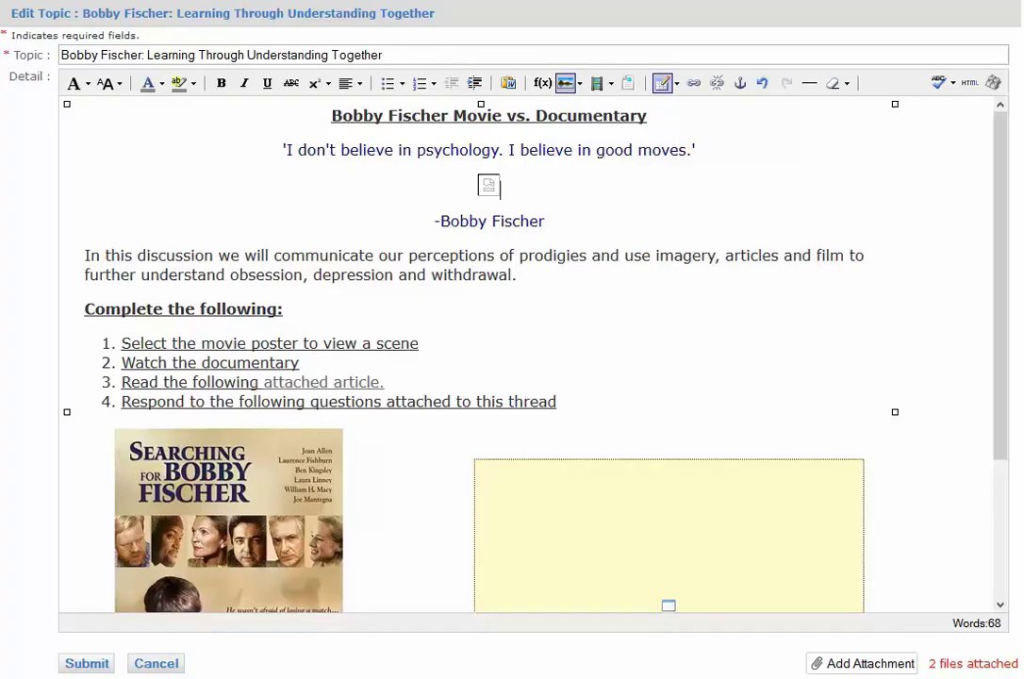
Delete the broken image and insert the chess photo from its direct pawn-bobby.jpg address
click(552, 178)
key(BackSpace)
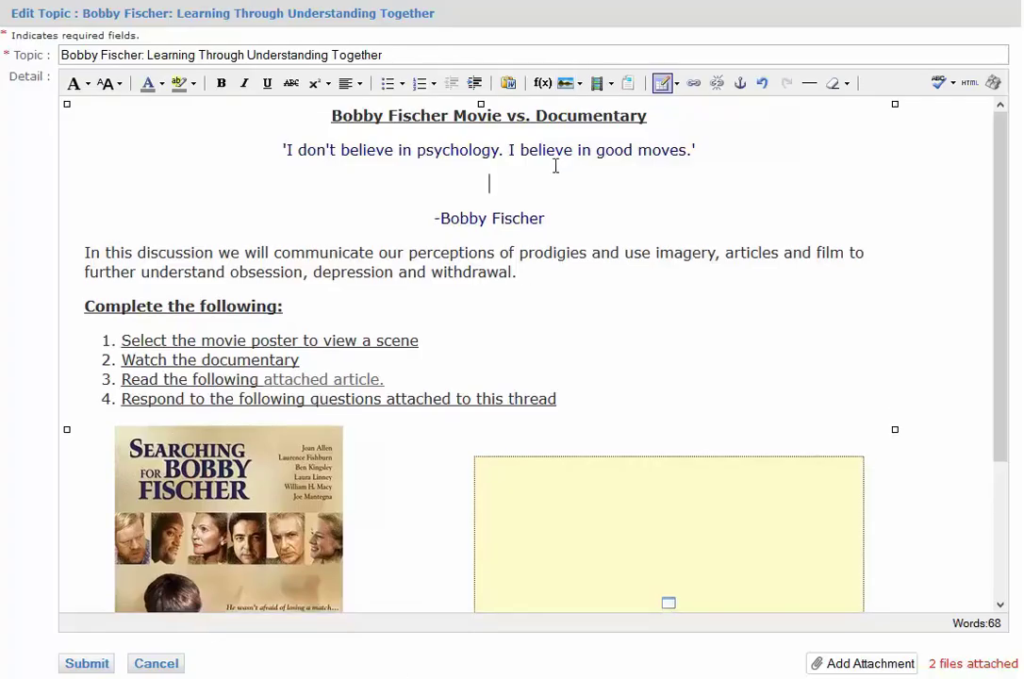
click(575, 83)
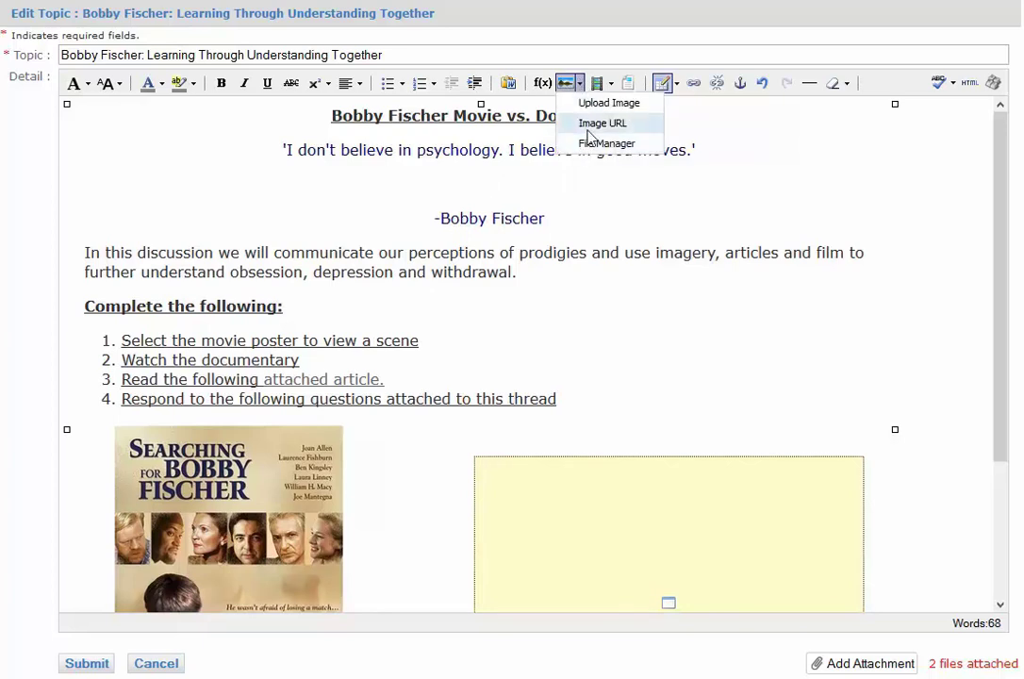
click(603, 122)
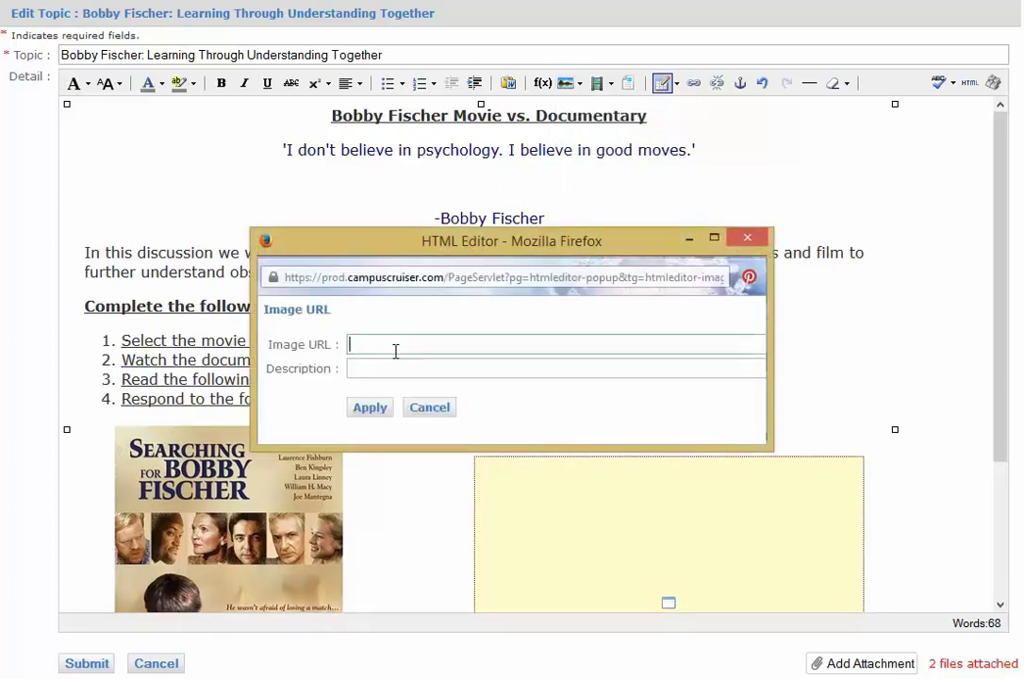
key(ctrl+v)
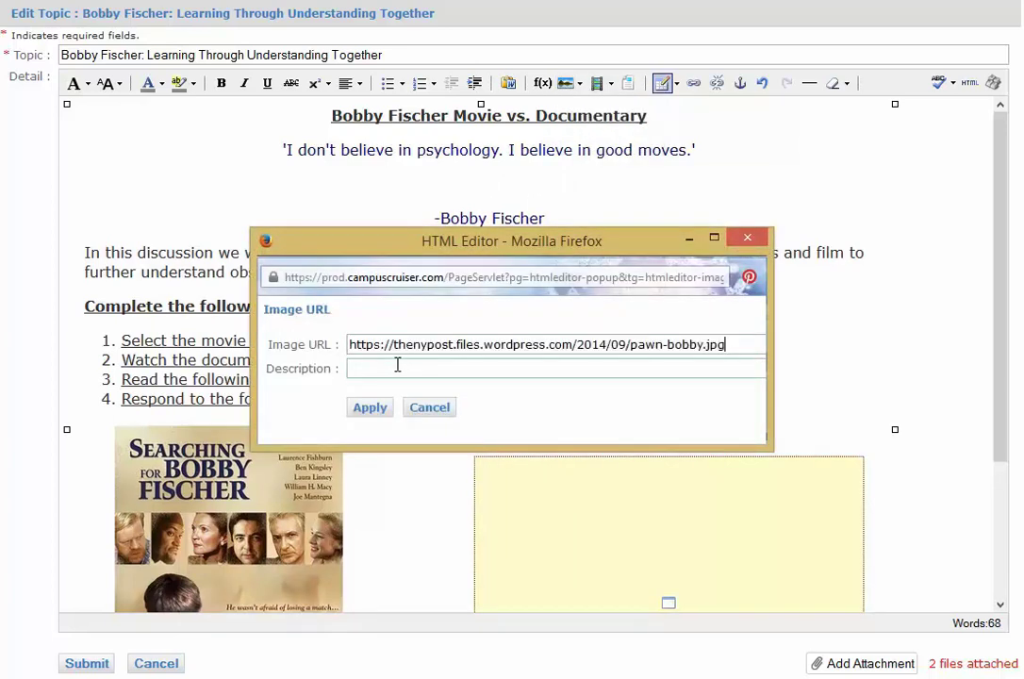
click(374, 411)
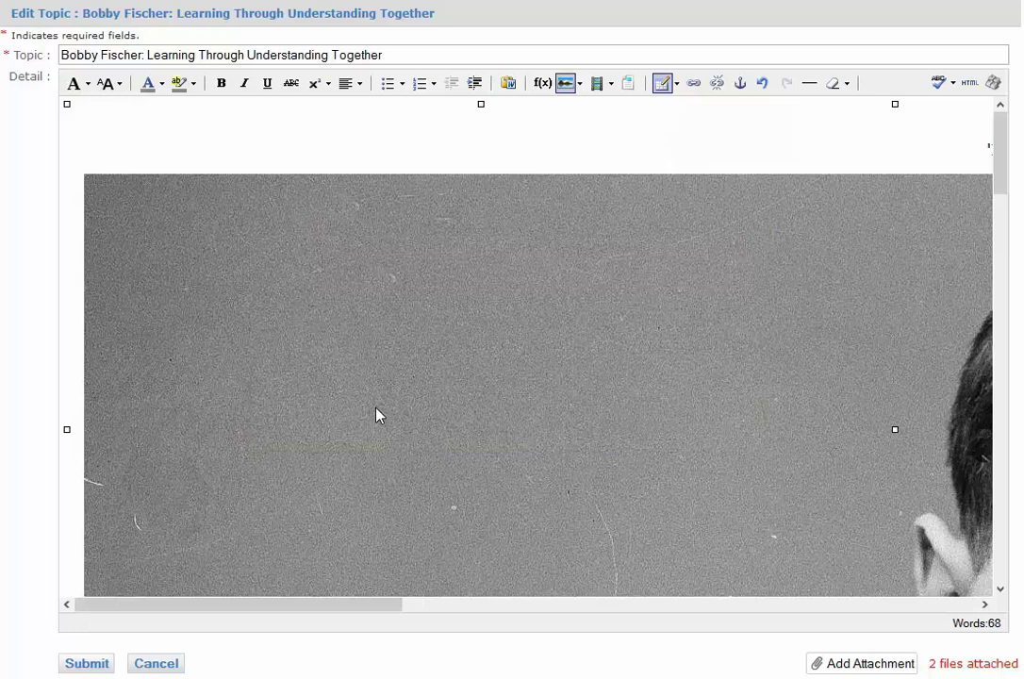
Shrink the chess photo to about 247 × 218 pixels
double_click(377, 415)
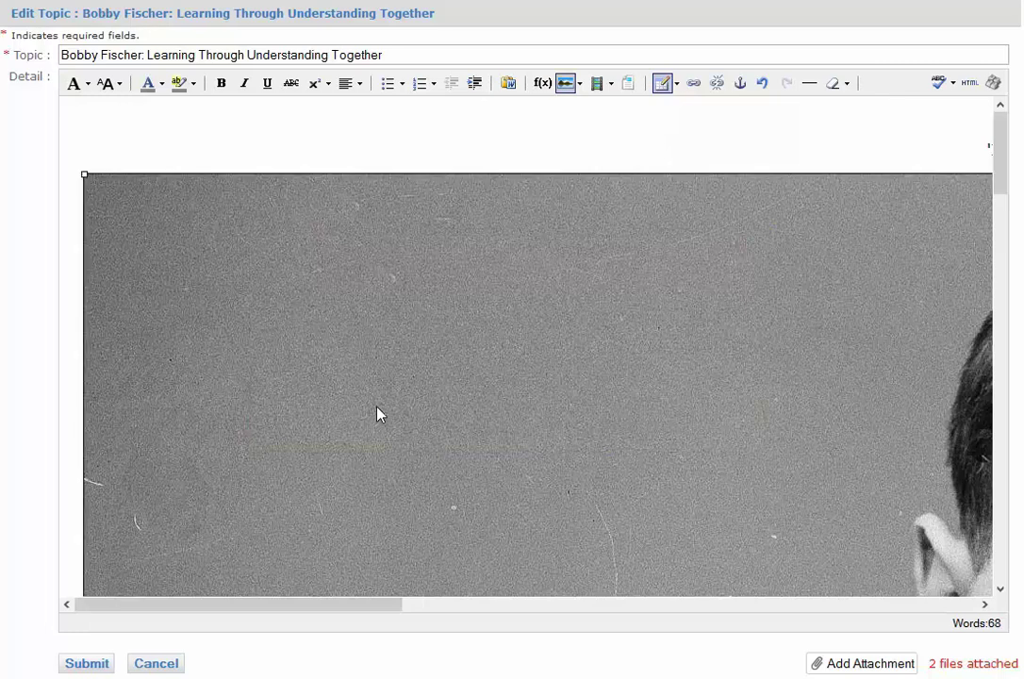
click(443, 275)
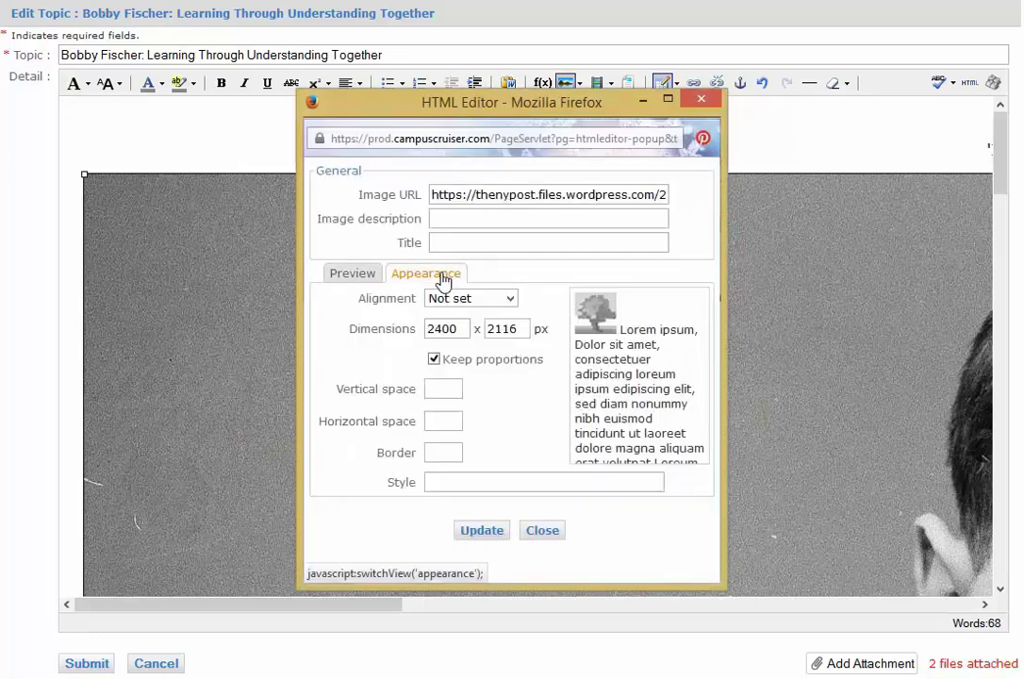
click(534, 532)
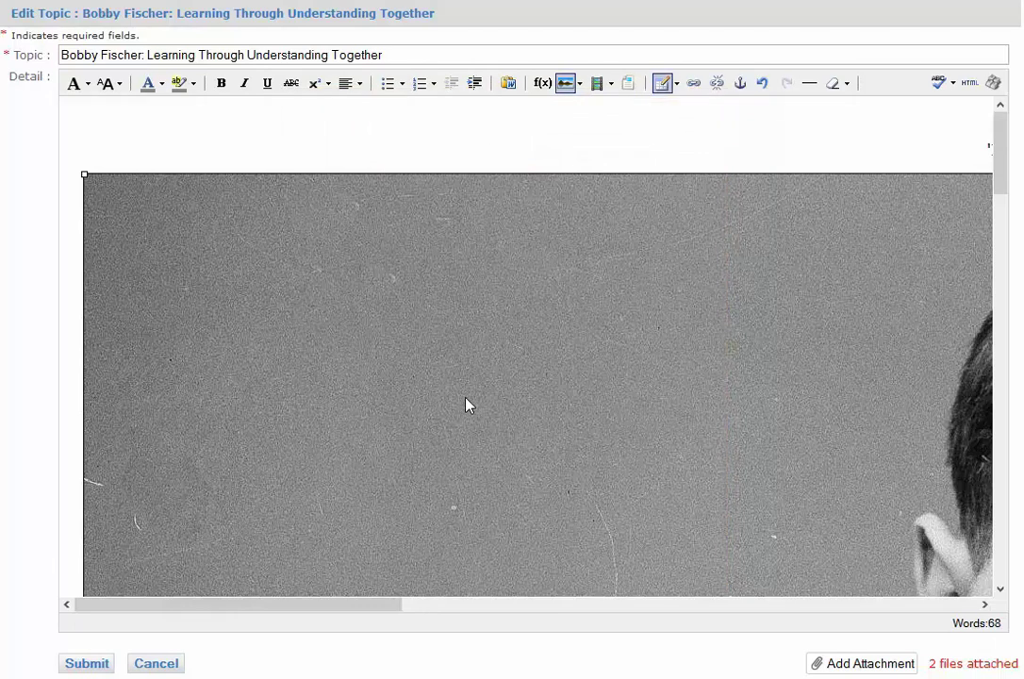
drag(84, 174, 556, 465)
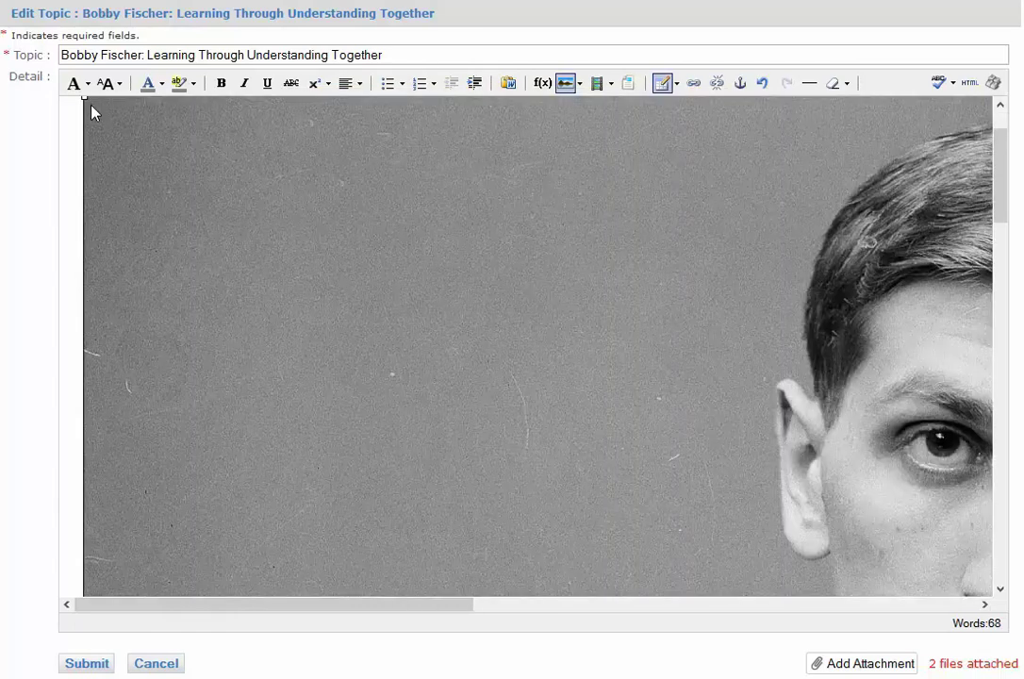
drag(86, 100, 772, 553)
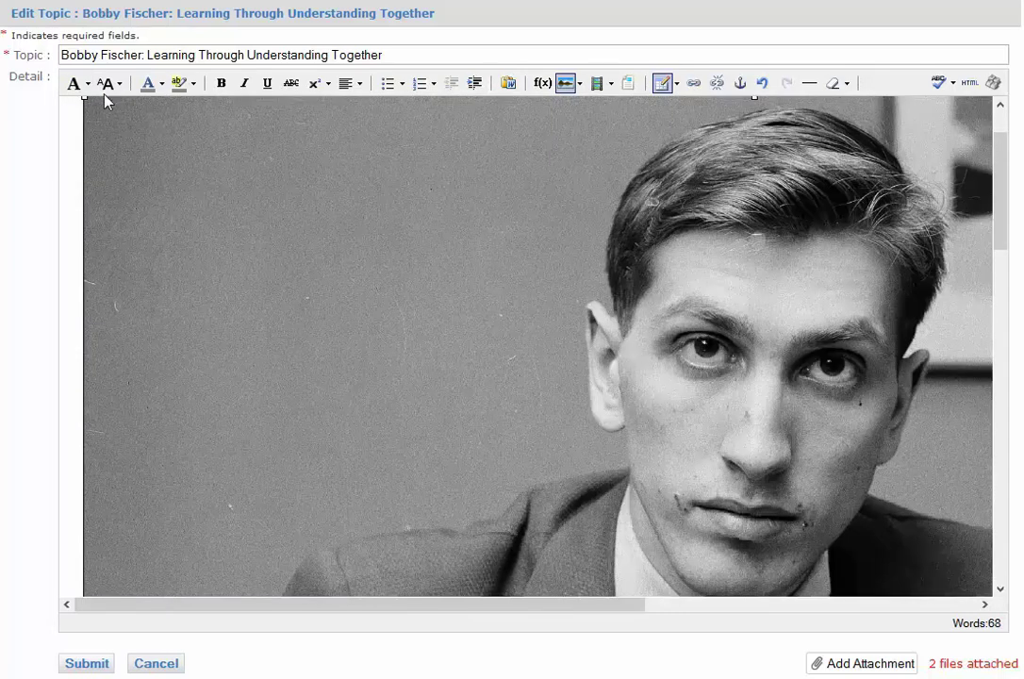
drag(85, 100, 774, 571)
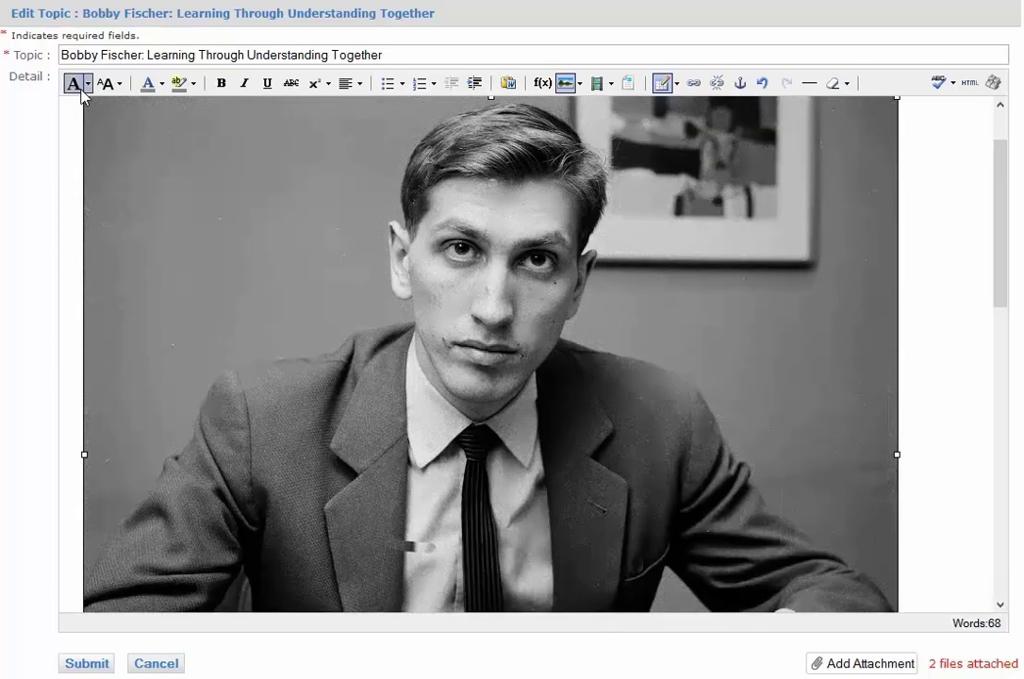
drag(84, 99, 622, 544)
scroll(483, 329, up, 1)
scroll(483, 329, up, 1)
drag(331, 174, 422, 303)
scroll(421, 303, down, 5)
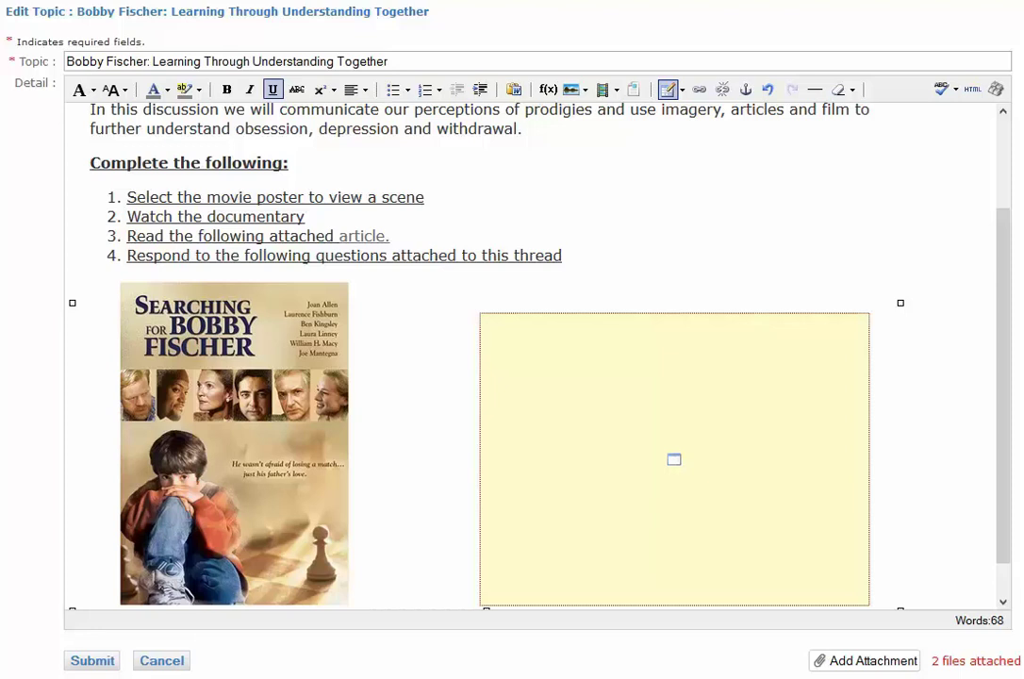
Link the poster to the pasted YouTube scene URL with target _blank, then delete the yellow media box
click(195, 395)
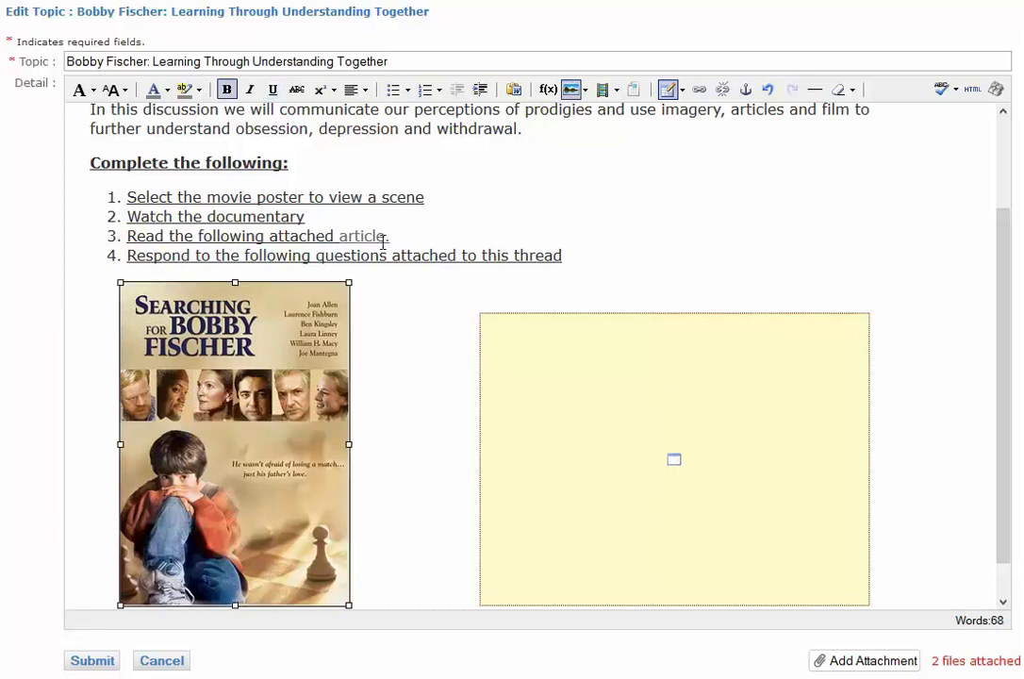
click(699, 89)
click(480, 224)
text(https://www.youtube.com/watch?v=ZurT6BG1OM8)
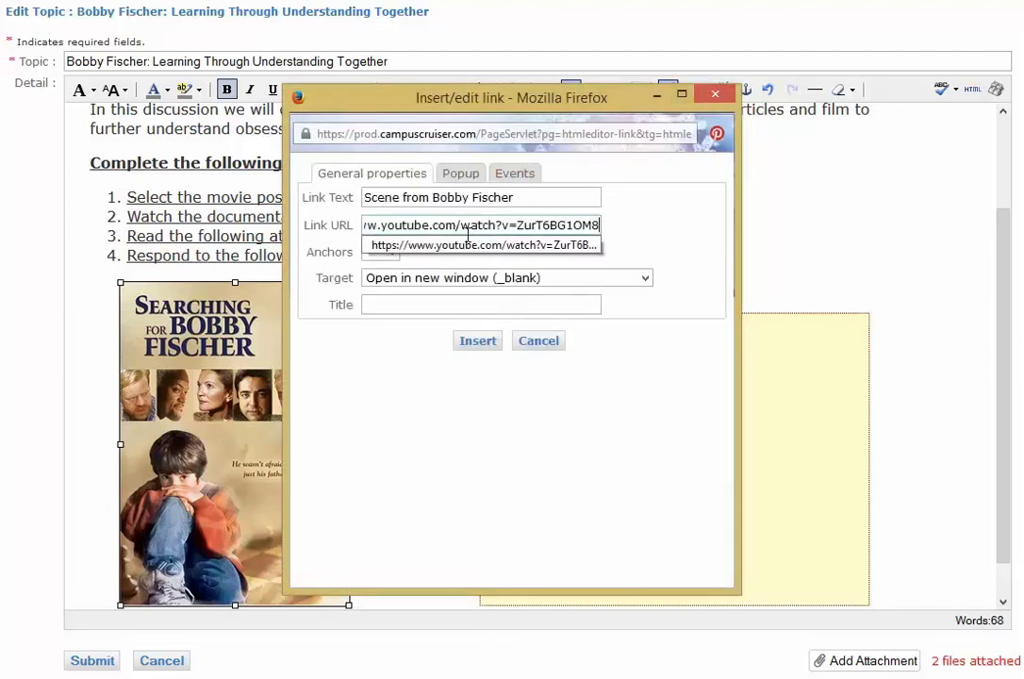
click(645, 279)
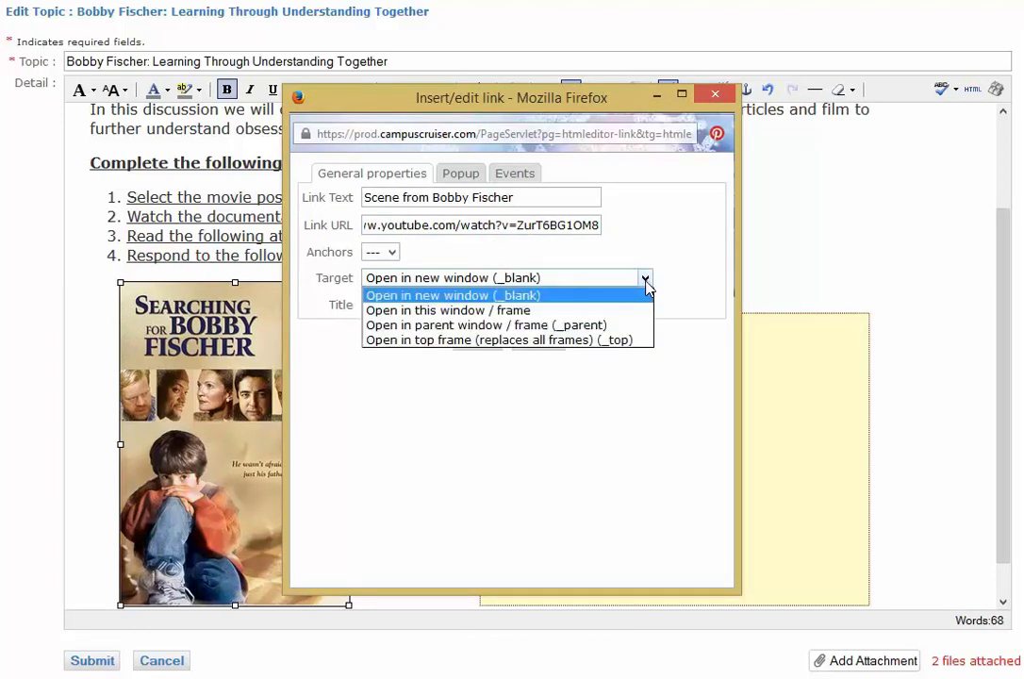
click(589, 299)
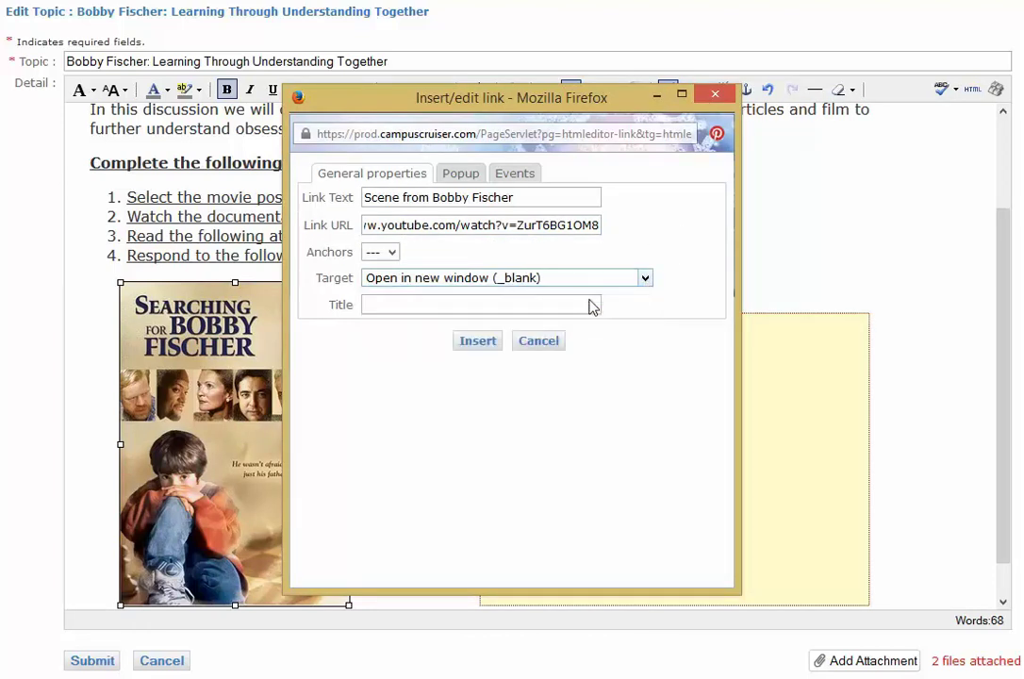
click(477, 344)
click(427, 436)
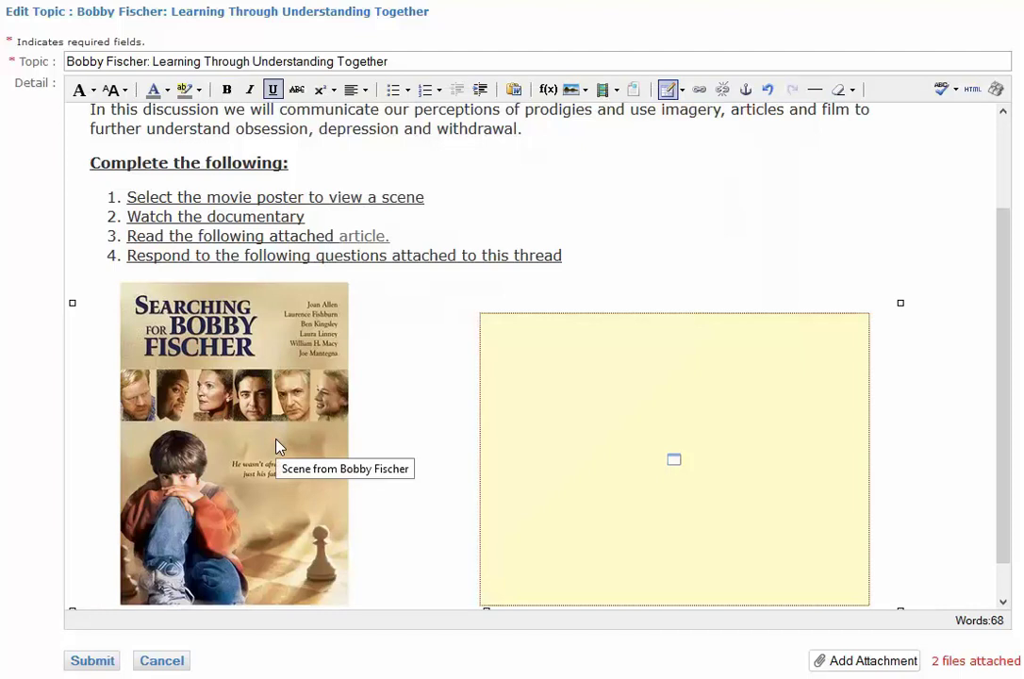
key(Delete)
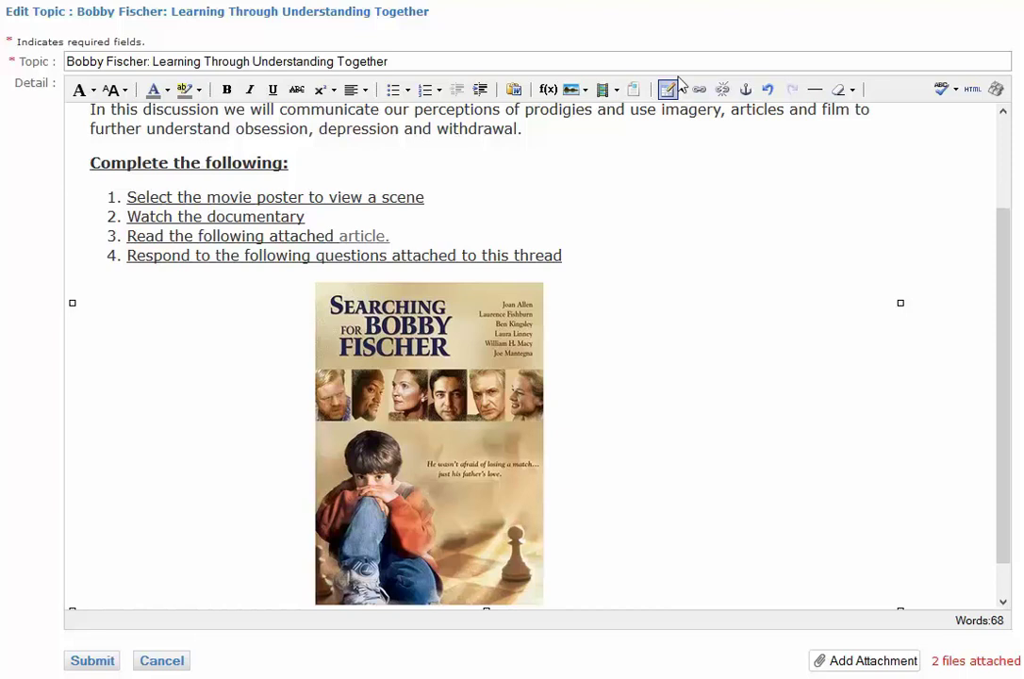
Embed the pasted YouTube iframe code as a 420 × 315 object beside the poster
click(614, 91)
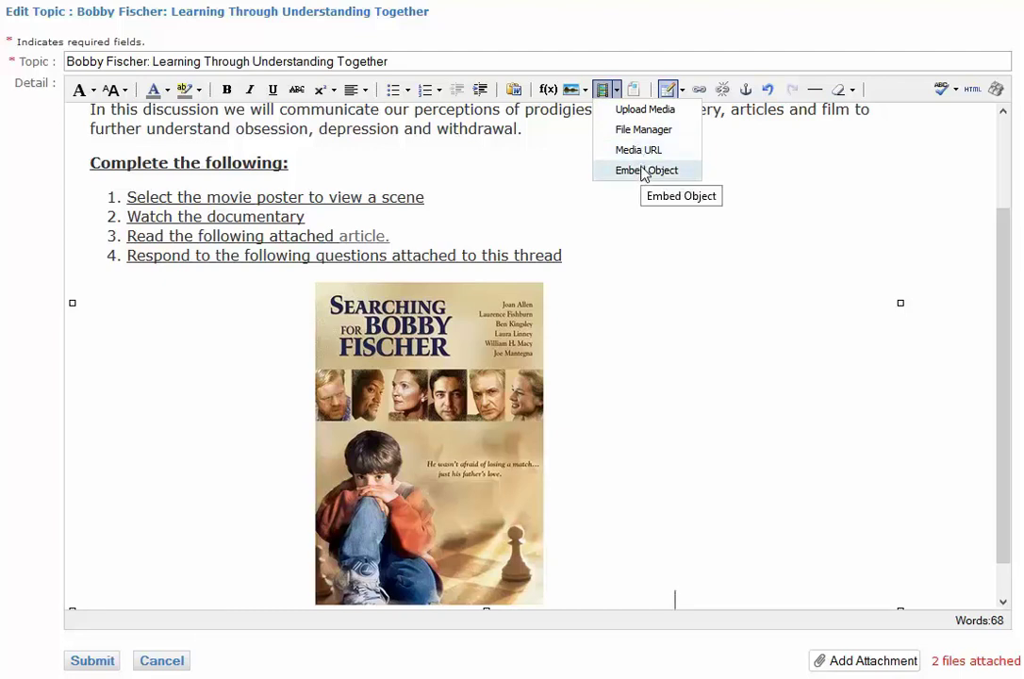
click(644, 171)
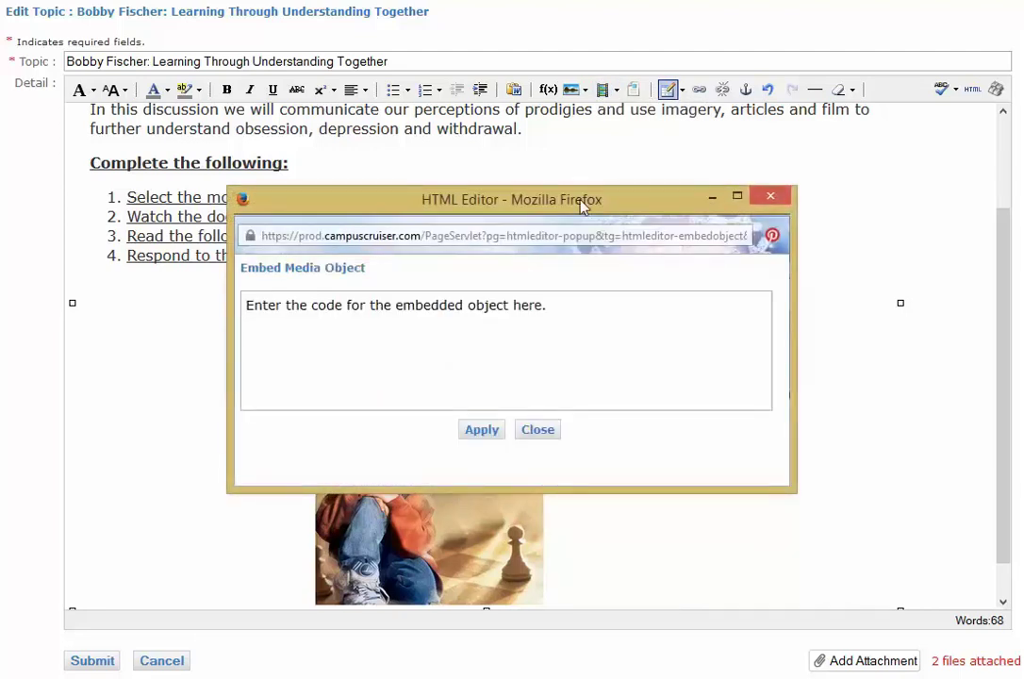
click(567, 333)
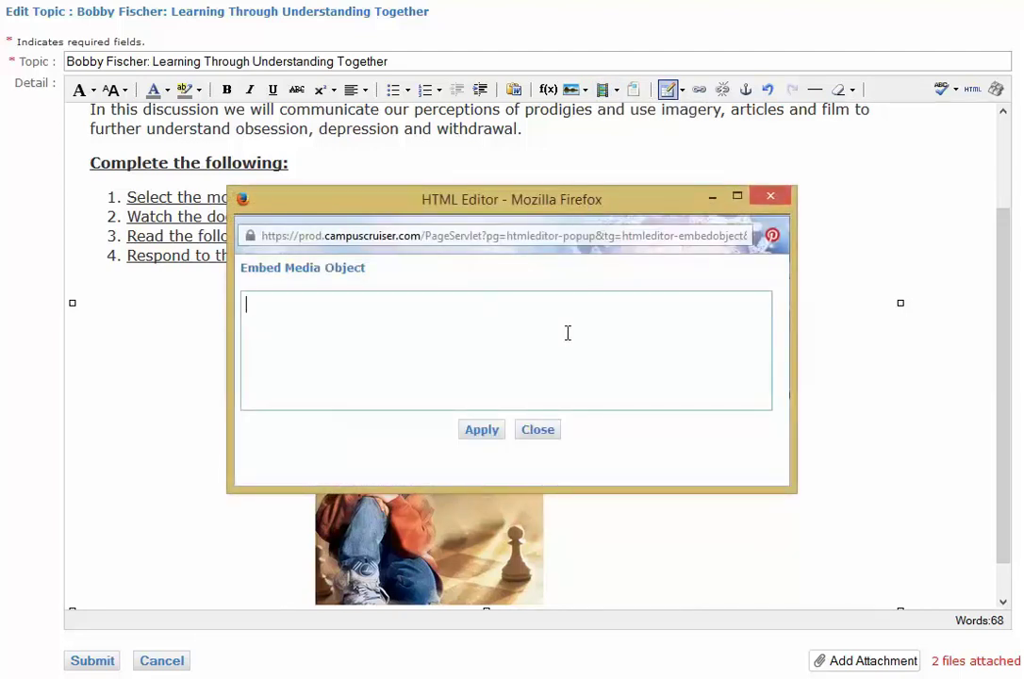
text(<iframe width="420" height="315" src="https://www.youtube.com/embed/lwLM9bgE3tY" frameborder="0" allowfullscreen></iframe>)
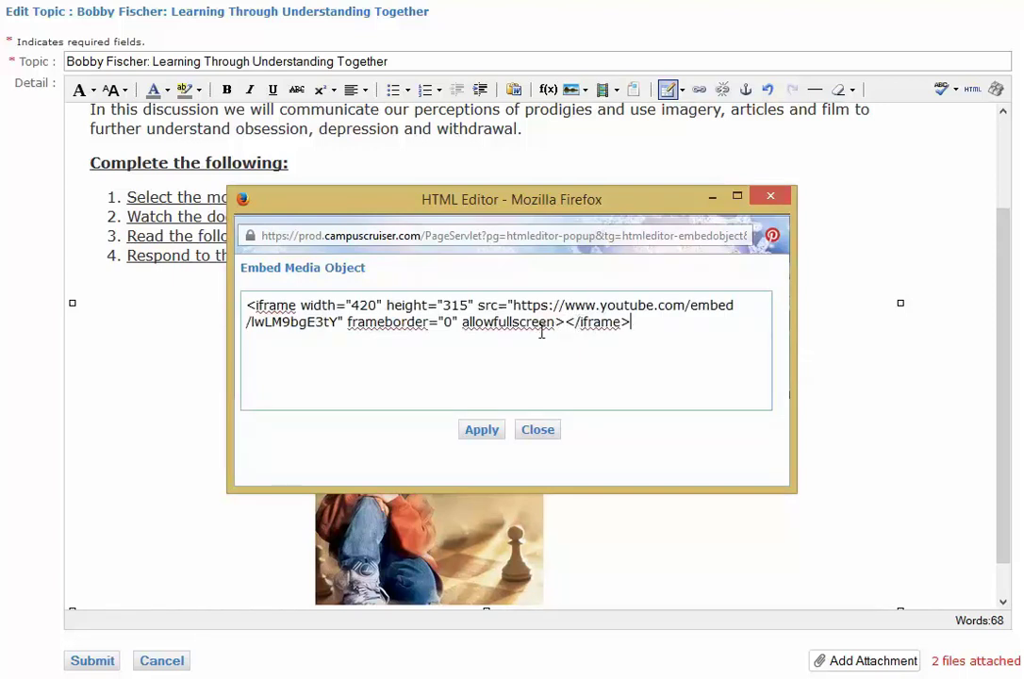
drag(376, 306, 352, 305)
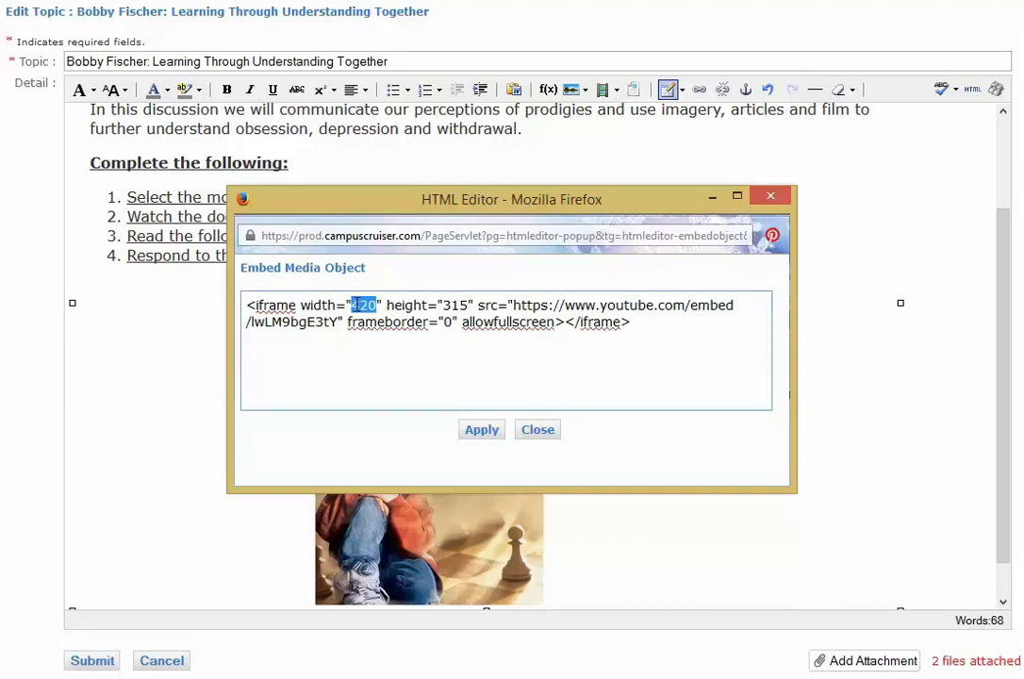
click(470, 306)
drag(470, 306, 444, 305)
click(480, 359)
click(482, 430)
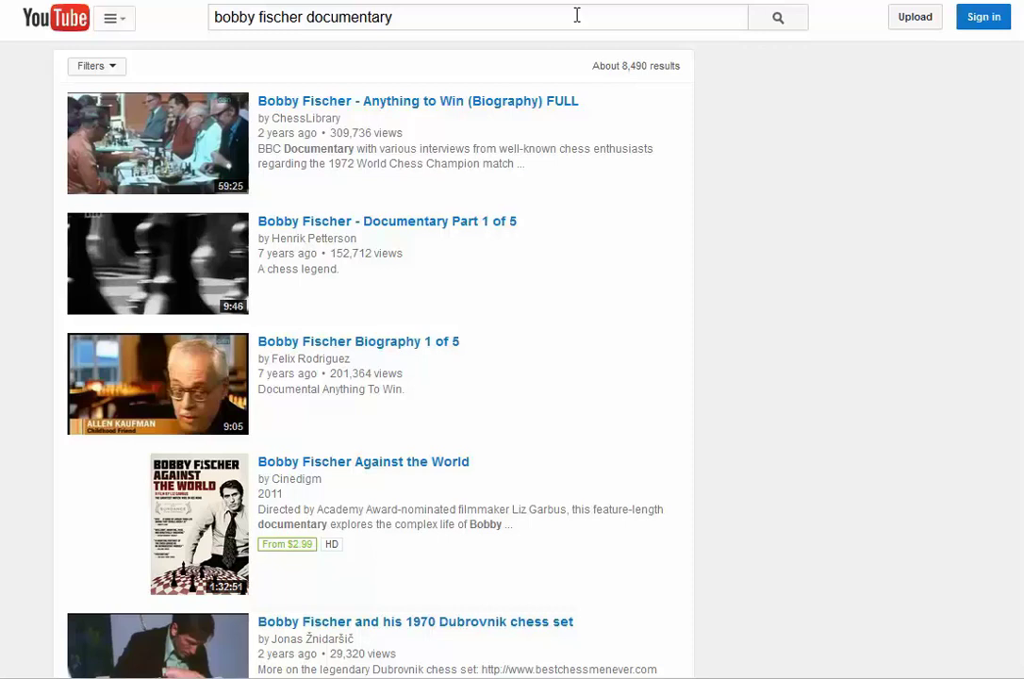
Open and pause 'Bobby Fischer - Anything to Win (Biography) FULL', then reveal its 420×315 embed code
click(453, 107)
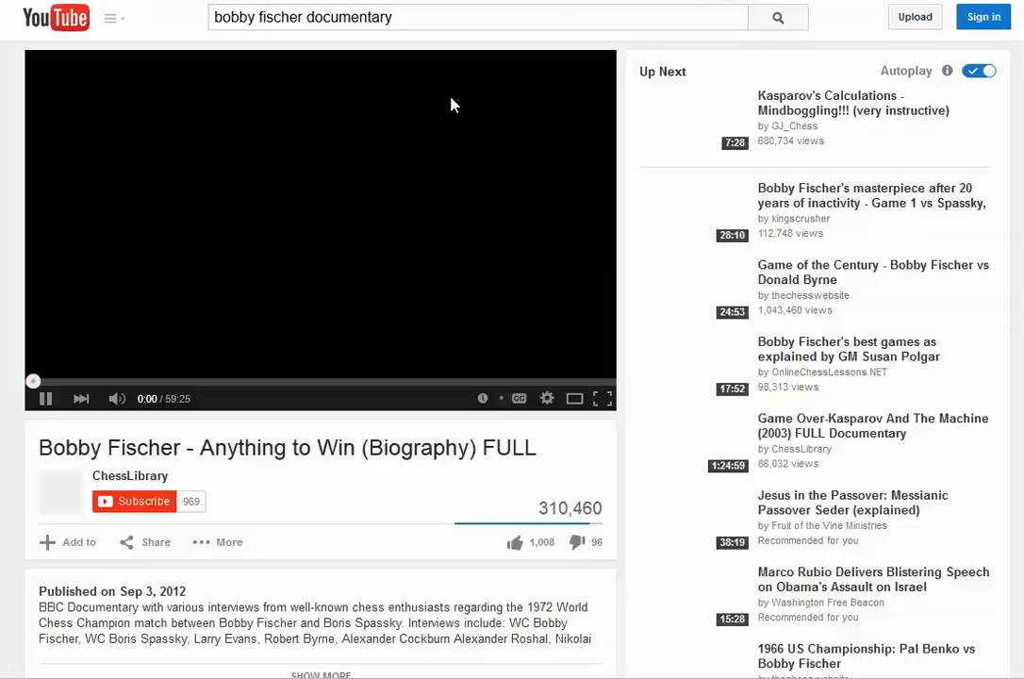
click(49, 400)
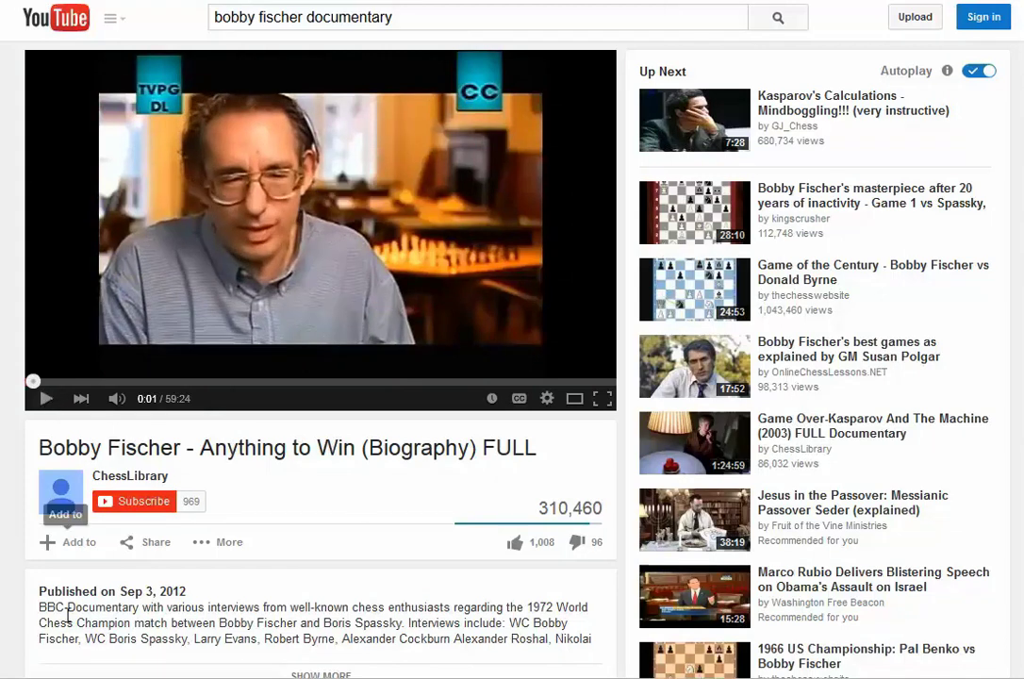
click(138, 547)
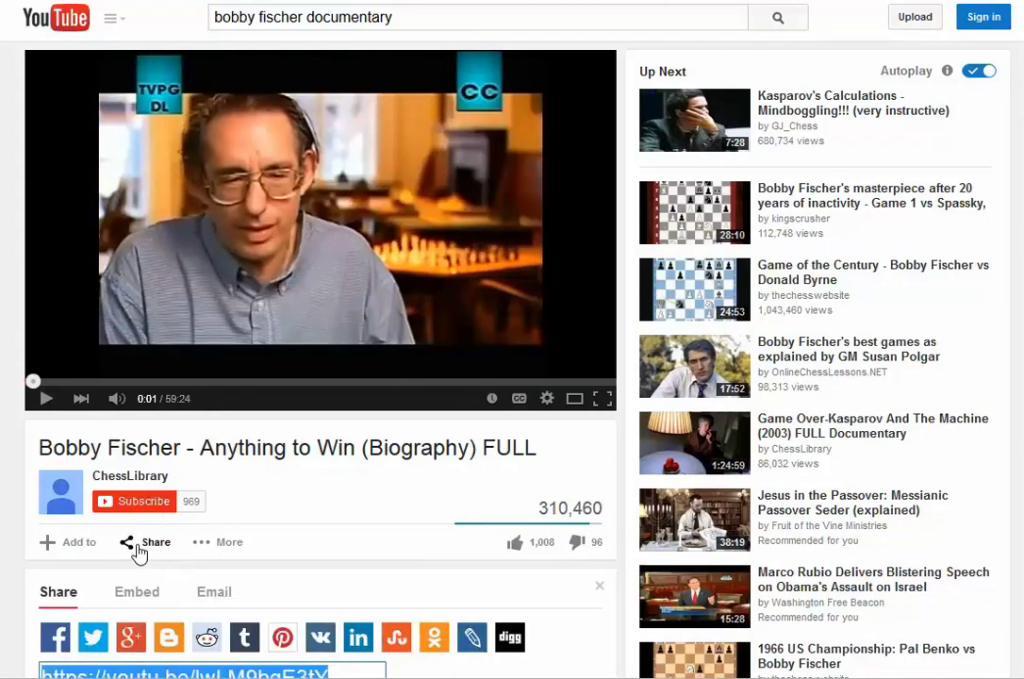
scroll(138, 550, down, 1)
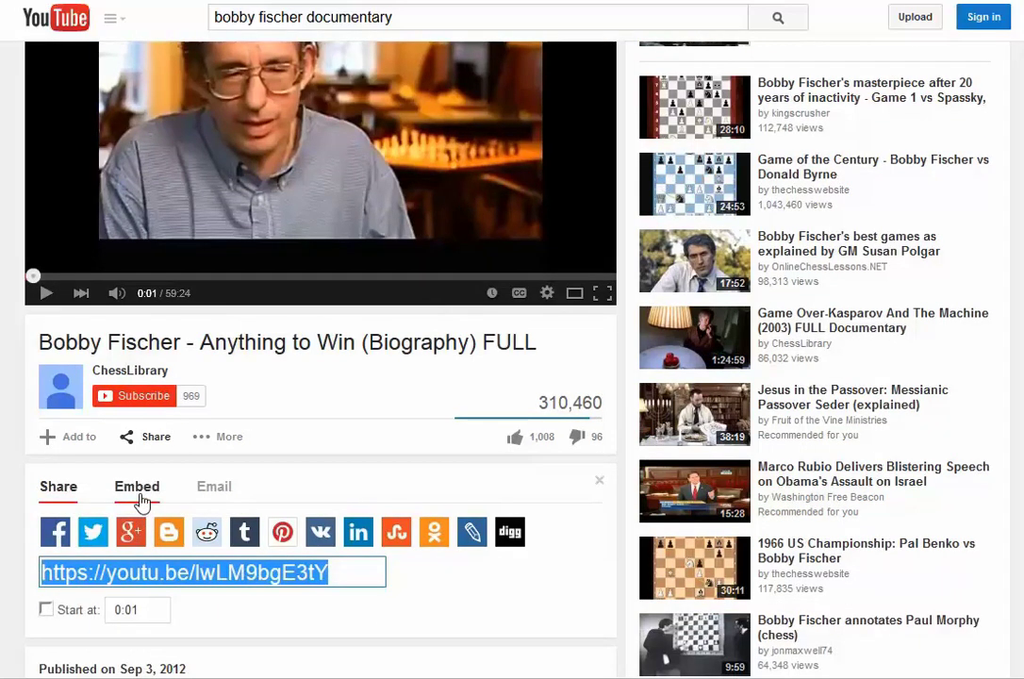
click(142, 502)
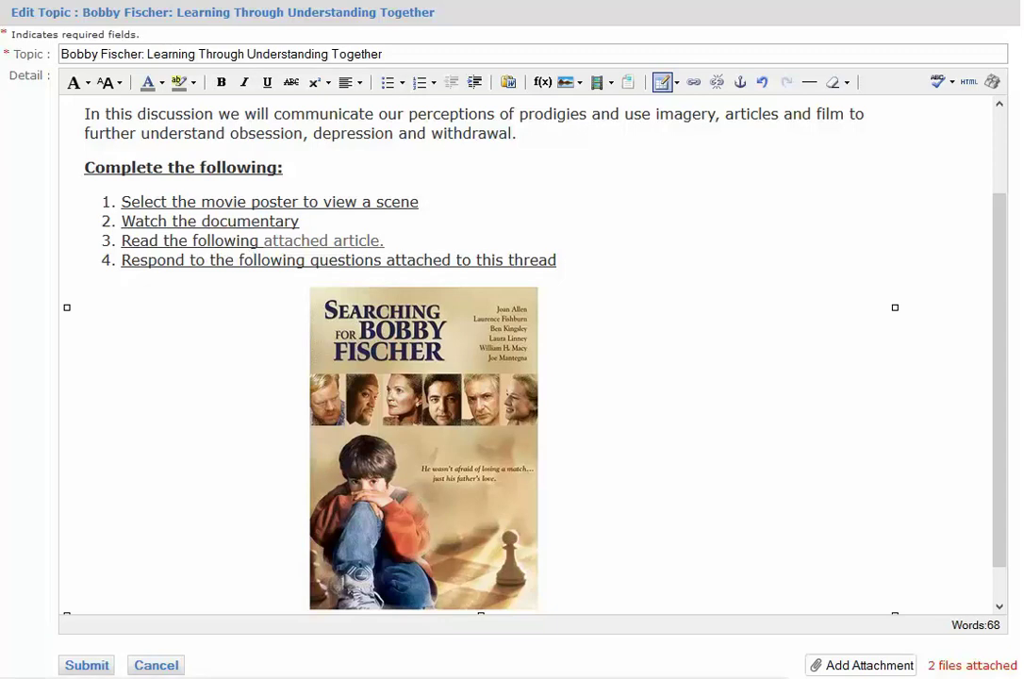
Embed the copied 420×315 YouTube iframe of the Bobby Fischer documentary beside the movie poster
click(479, 298)
text(<iframe width="420" height="315" src="https://www.youtube.com/embed/lwLM9bgE3tY" frameborder="0" allowfullscreen></iframe>)
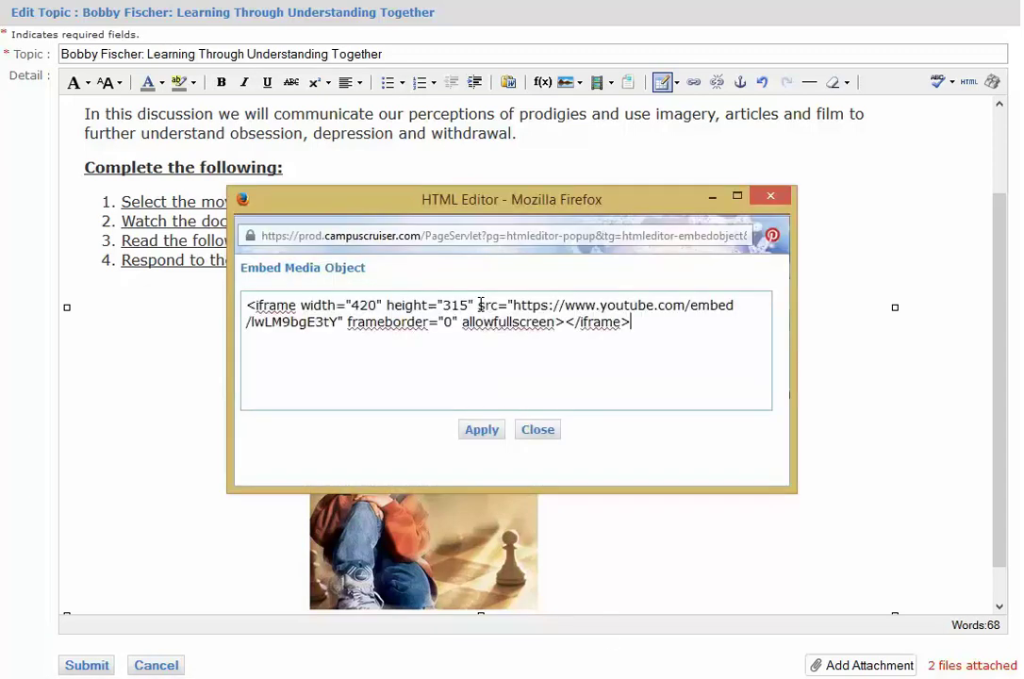
click(483, 434)
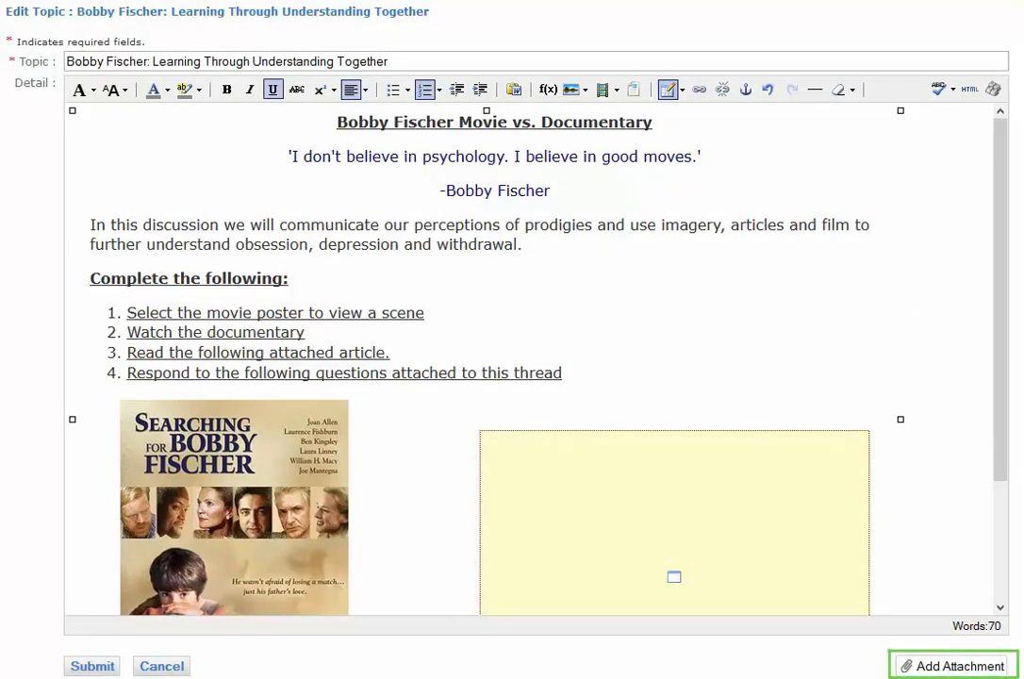
Attach the Bobby Fischer questions document and the Socio-Cultural Perspective PDF from My Files
click(941, 663)
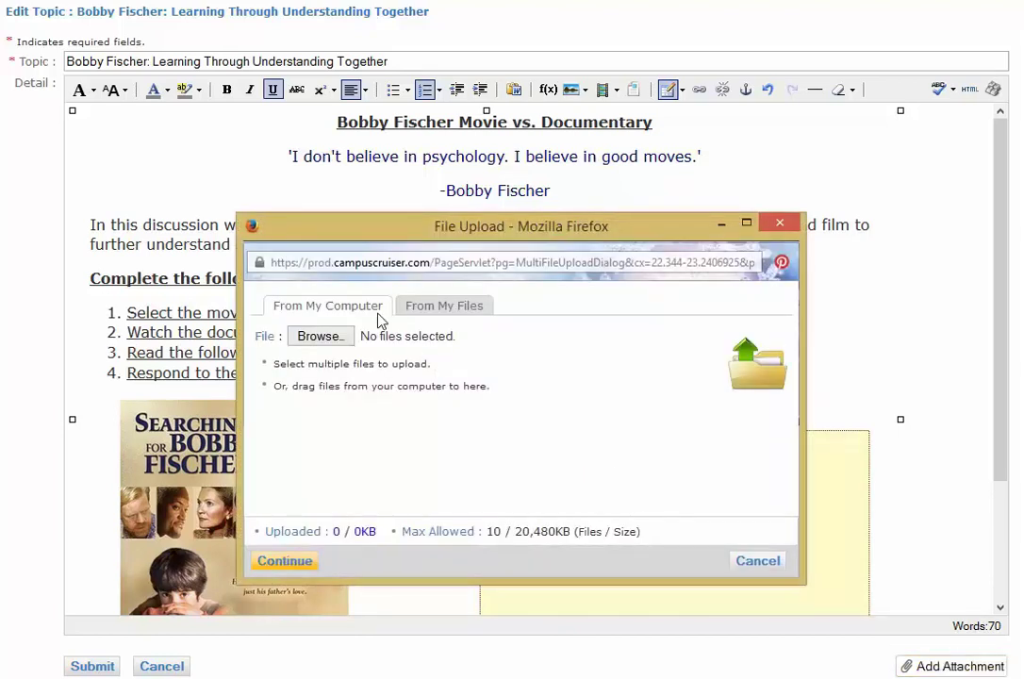
click(429, 312)
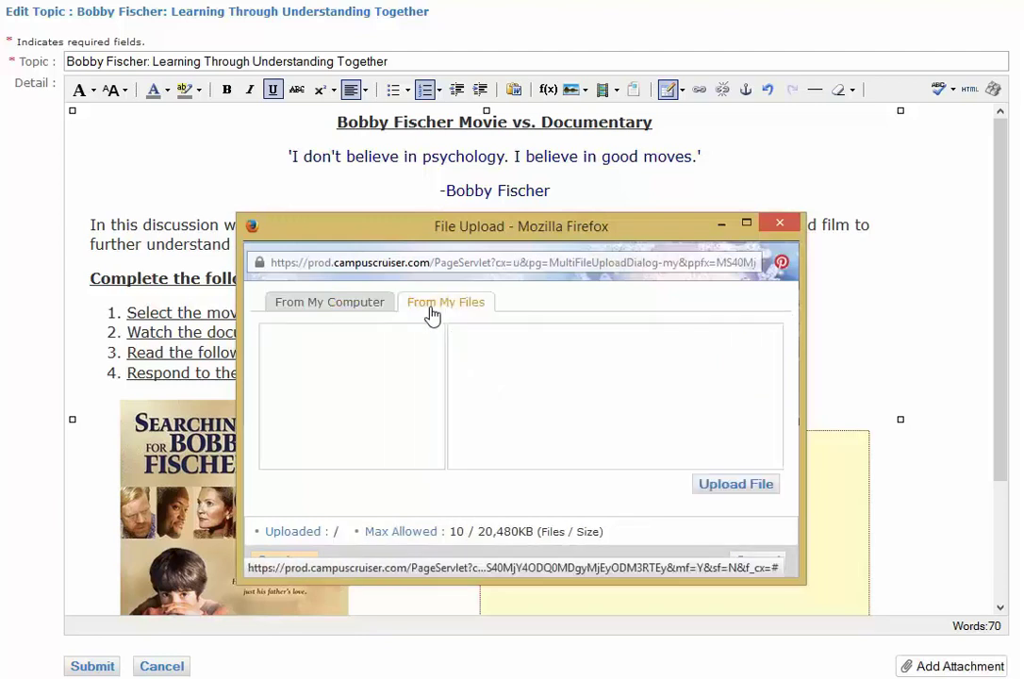
click(461, 374)
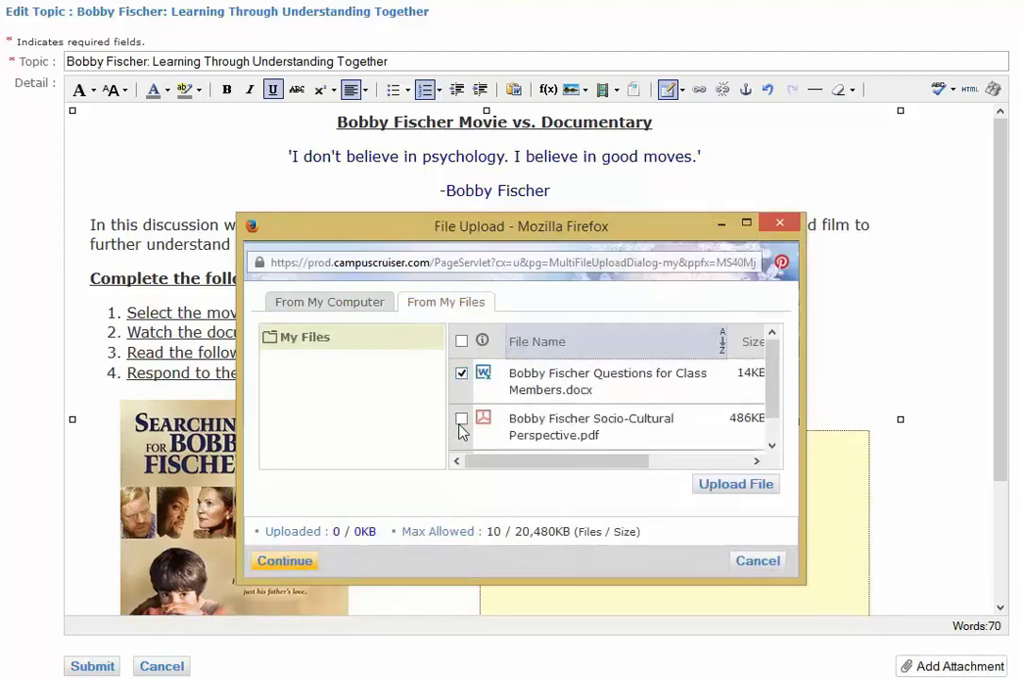
click(461, 418)
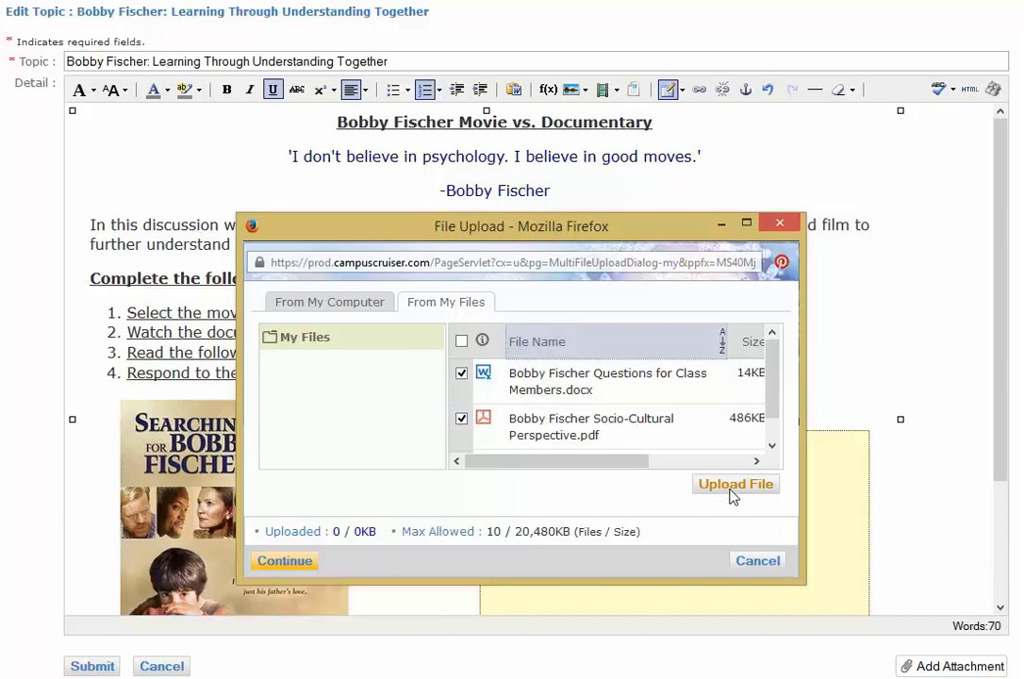
click(732, 486)
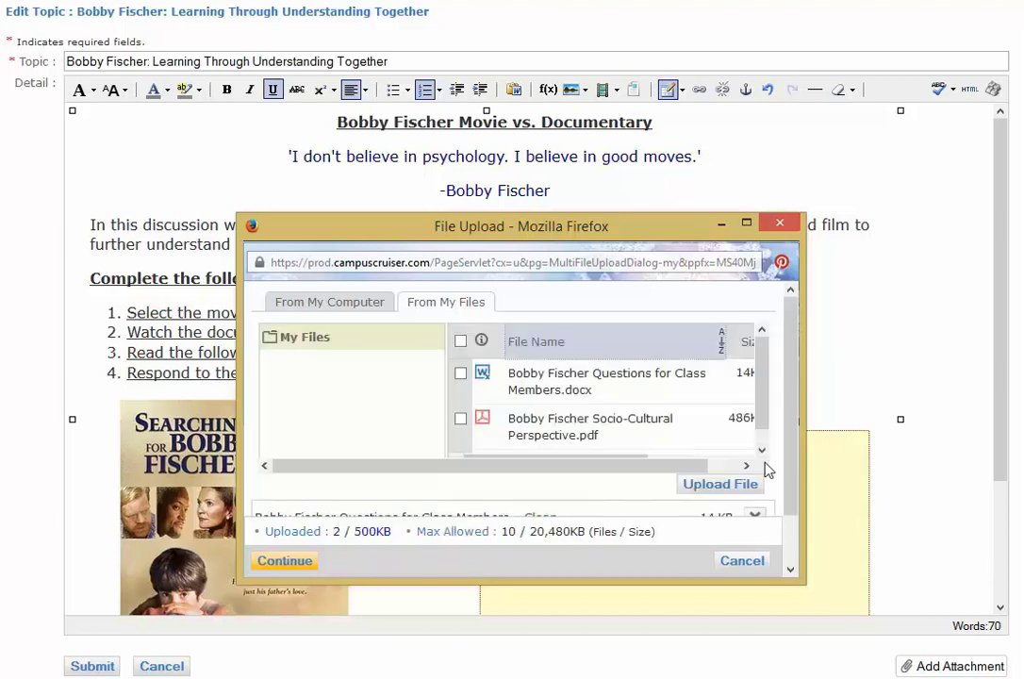
drag(797, 427, 793, 468)
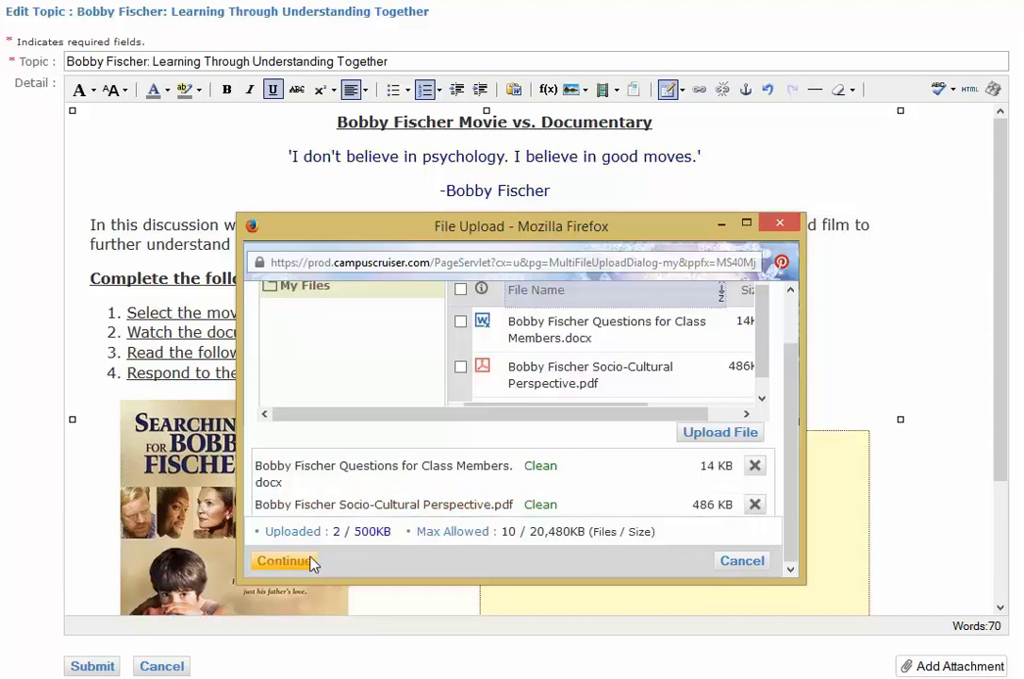
click(279, 561)
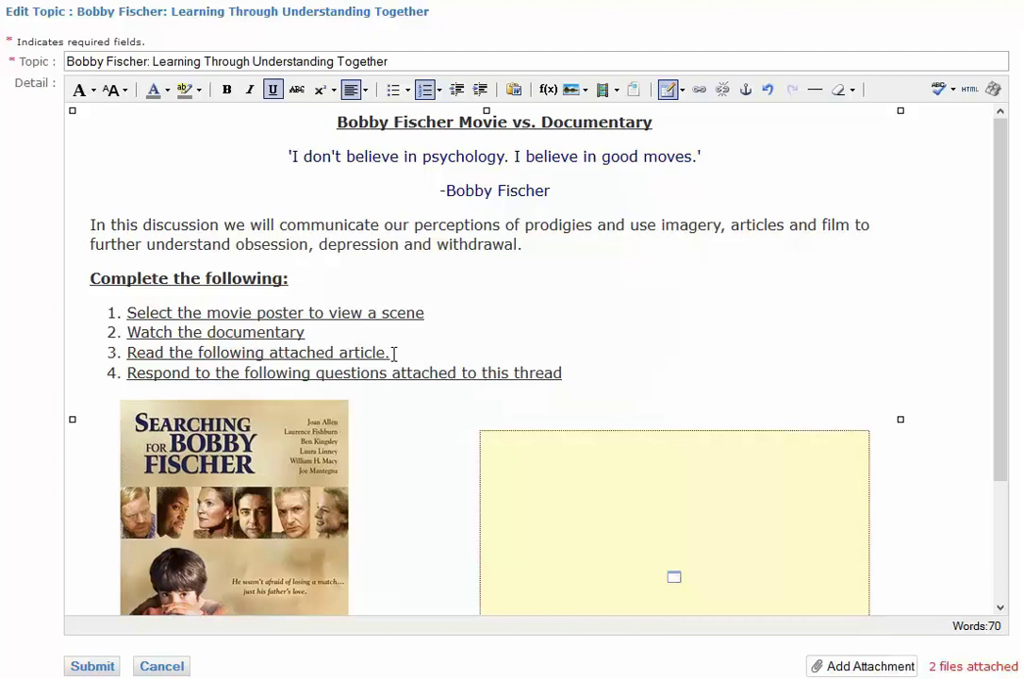
Link the text 'attached article.' in item 3 to Bobby Fischer Socio-Cultural Perspective.pdf
drag(392, 354, 269, 352)
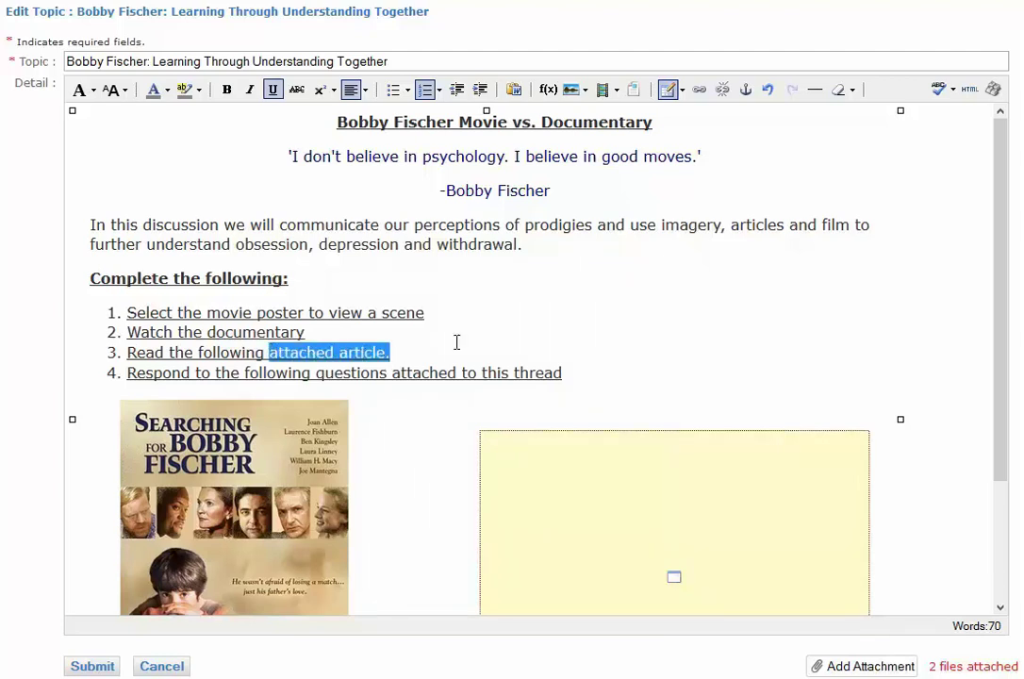
click(634, 90)
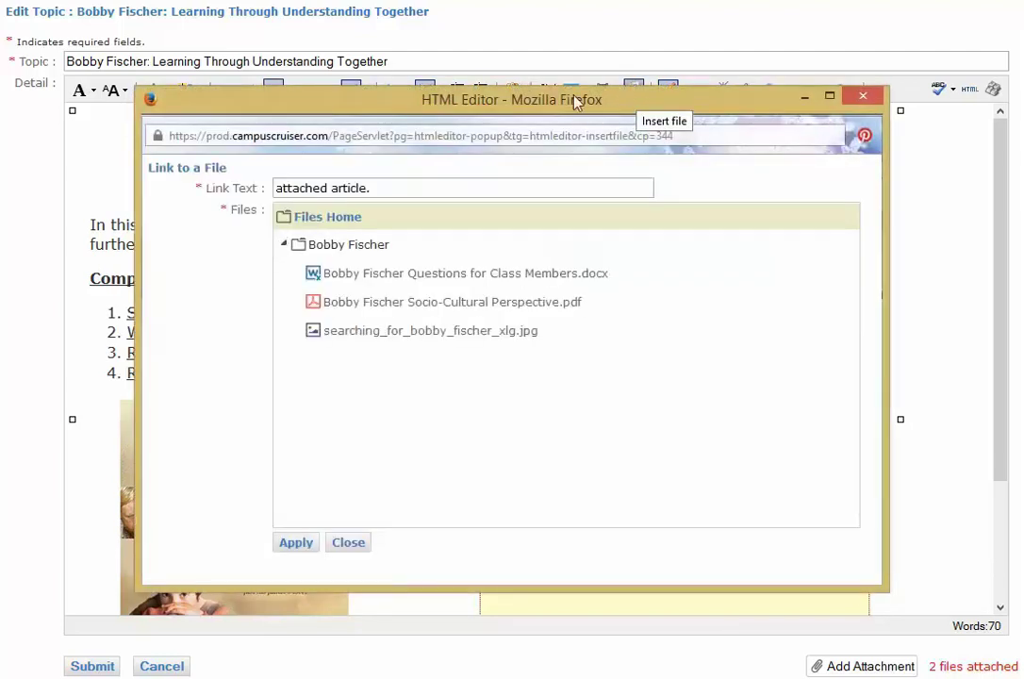
click(368, 311)
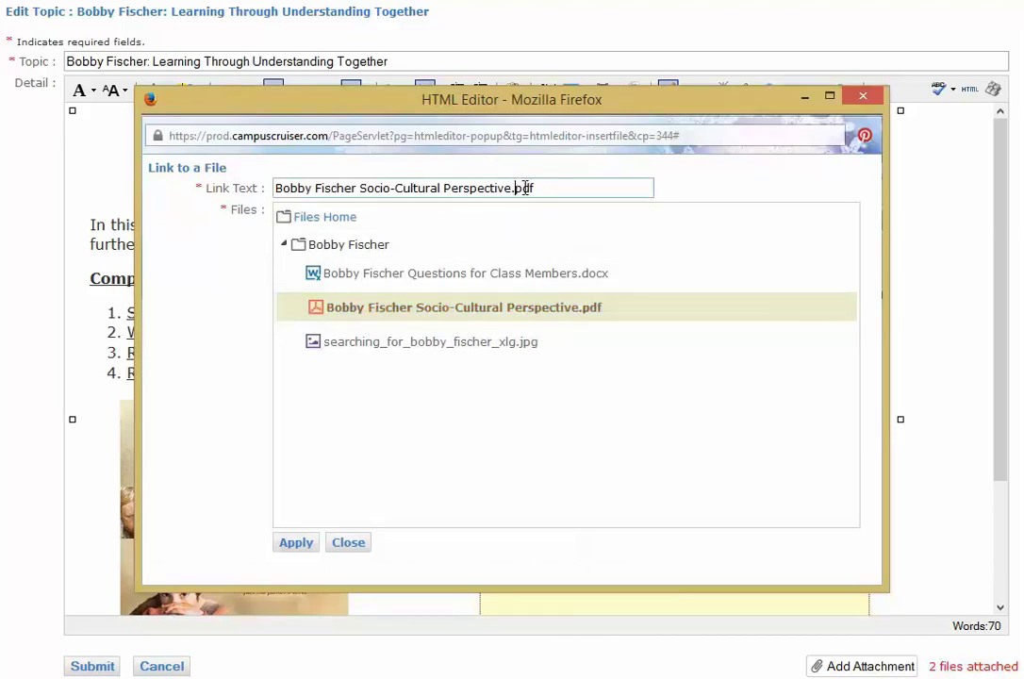
drag(541, 187, 274, 188)
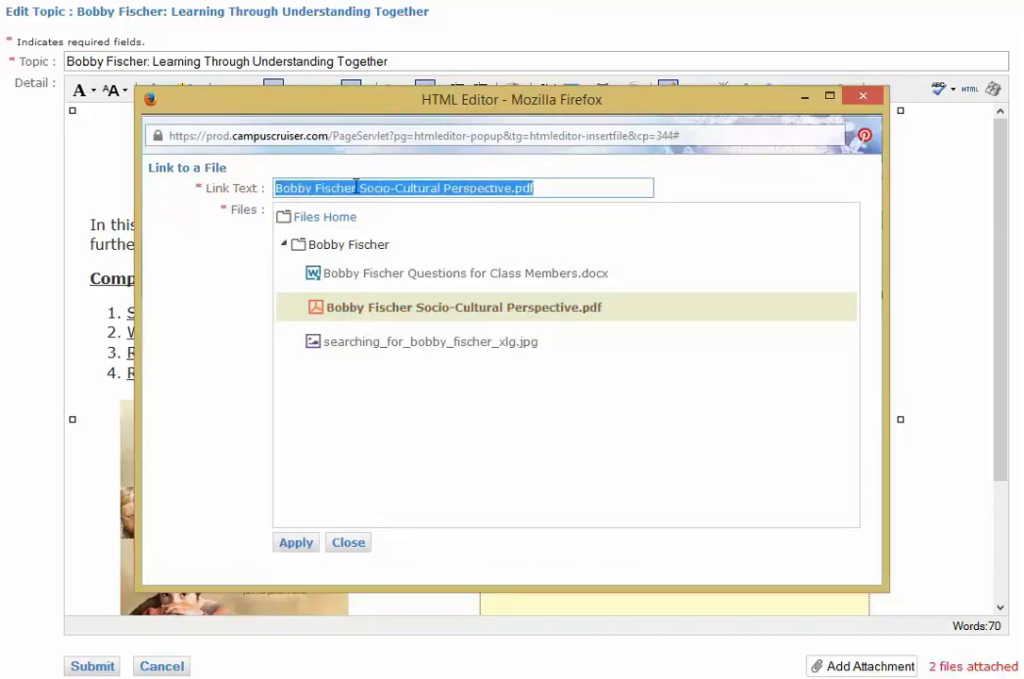
text(atta)
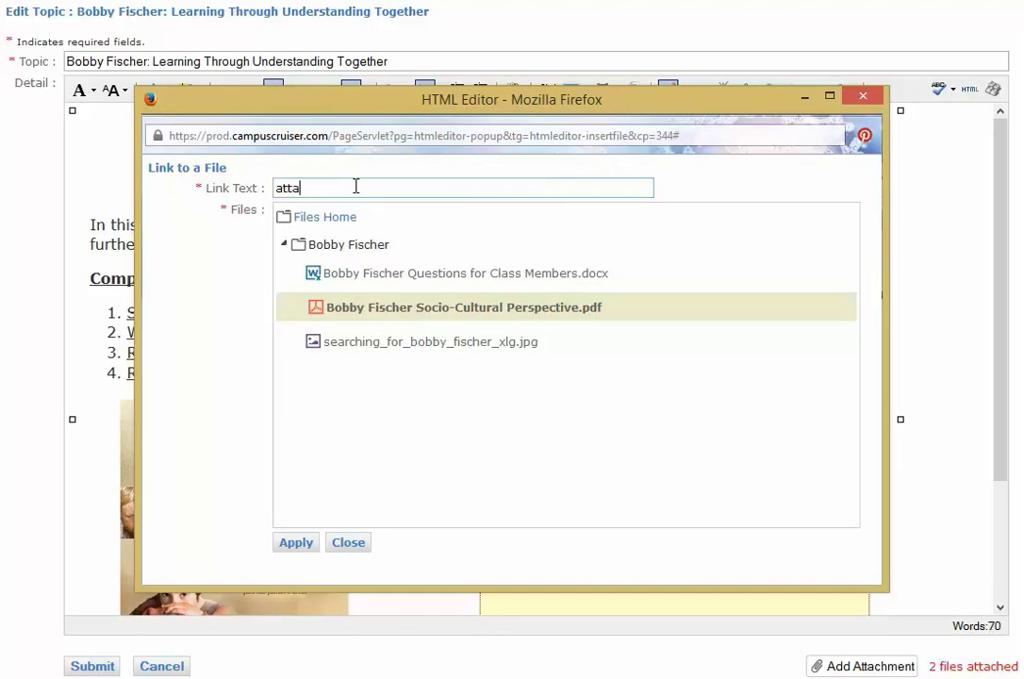
text(ched article.)
click(295, 542)
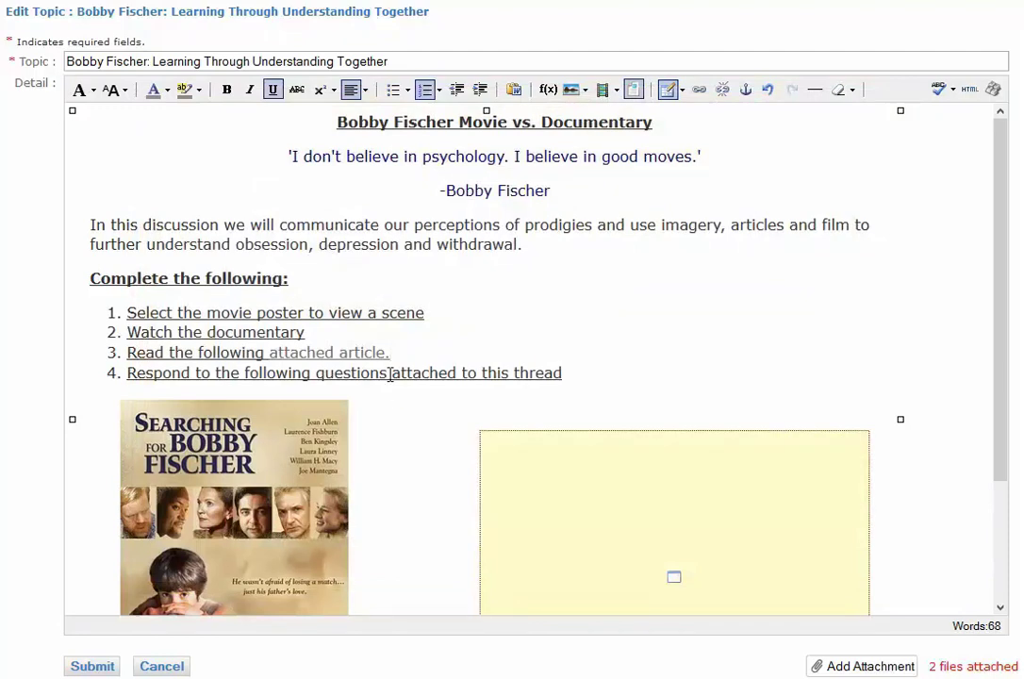
Submit the Bobby Fischer topic with its poster, documentary and linked article
drag(406, 353, 337, 352)
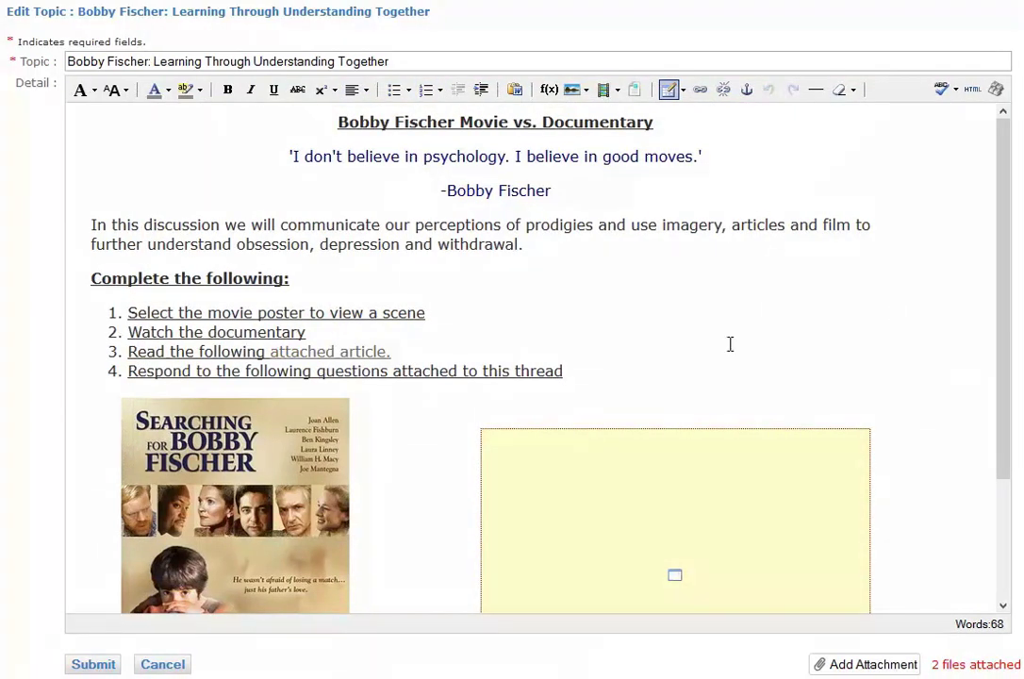
click(94, 664)
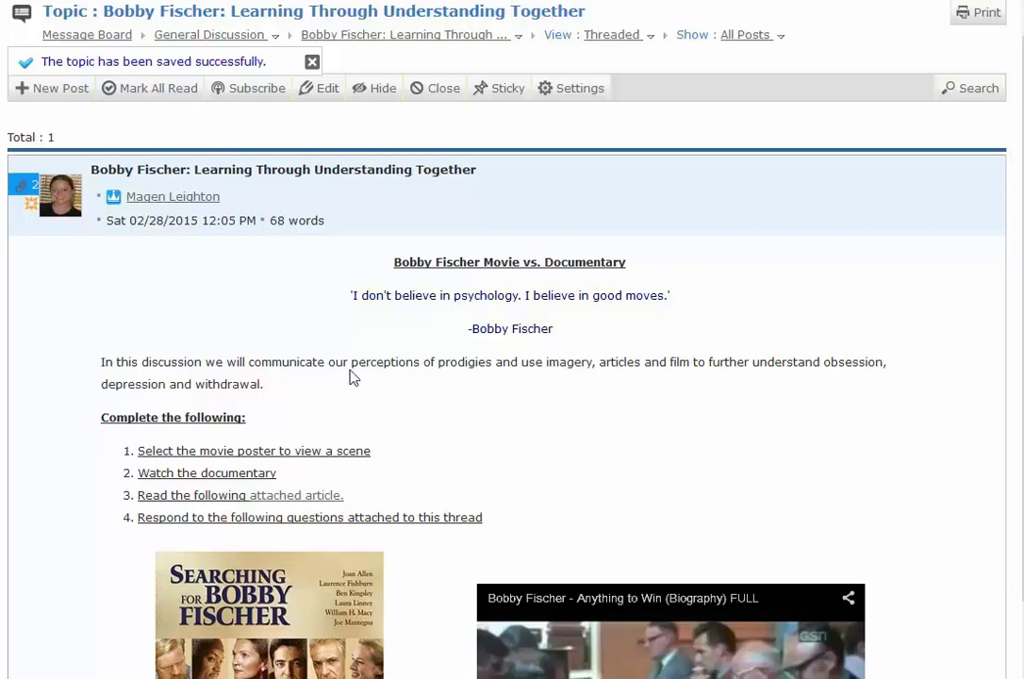
Test the article link, play and pause the documentary, then open the poster's 'Fear of Losing' clip
scroll(351, 377, down, 3)
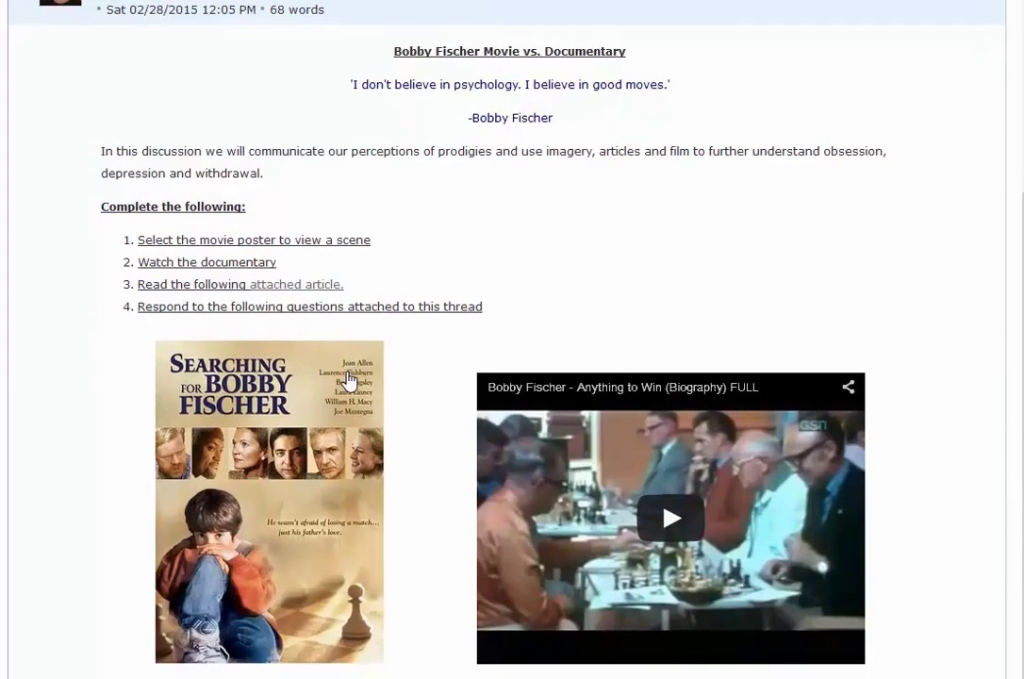
click(307, 295)
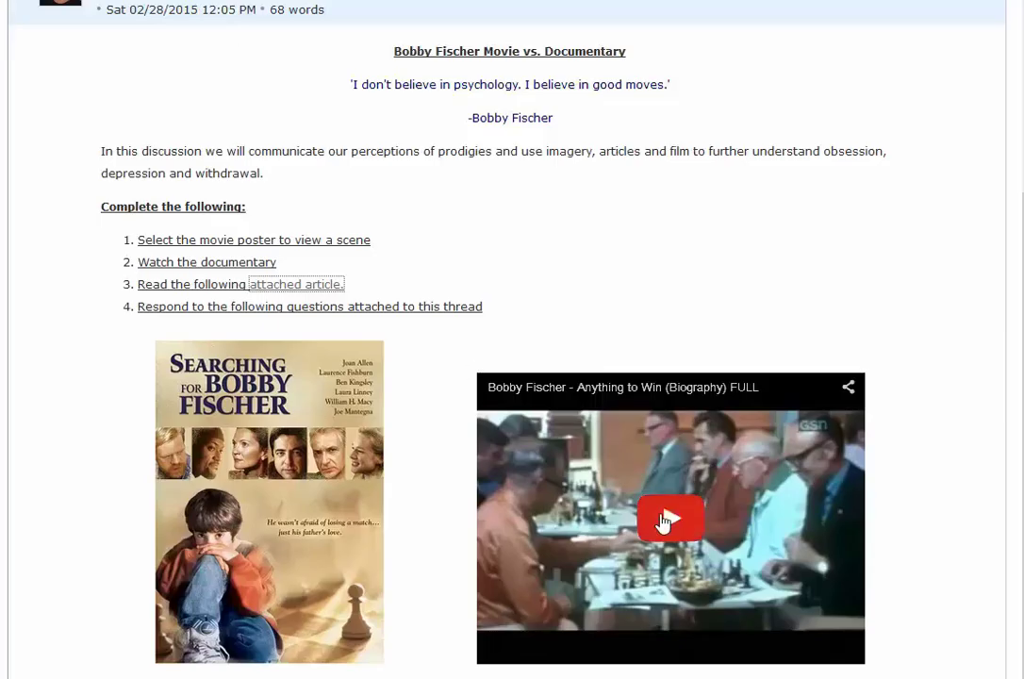
click(664, 522)
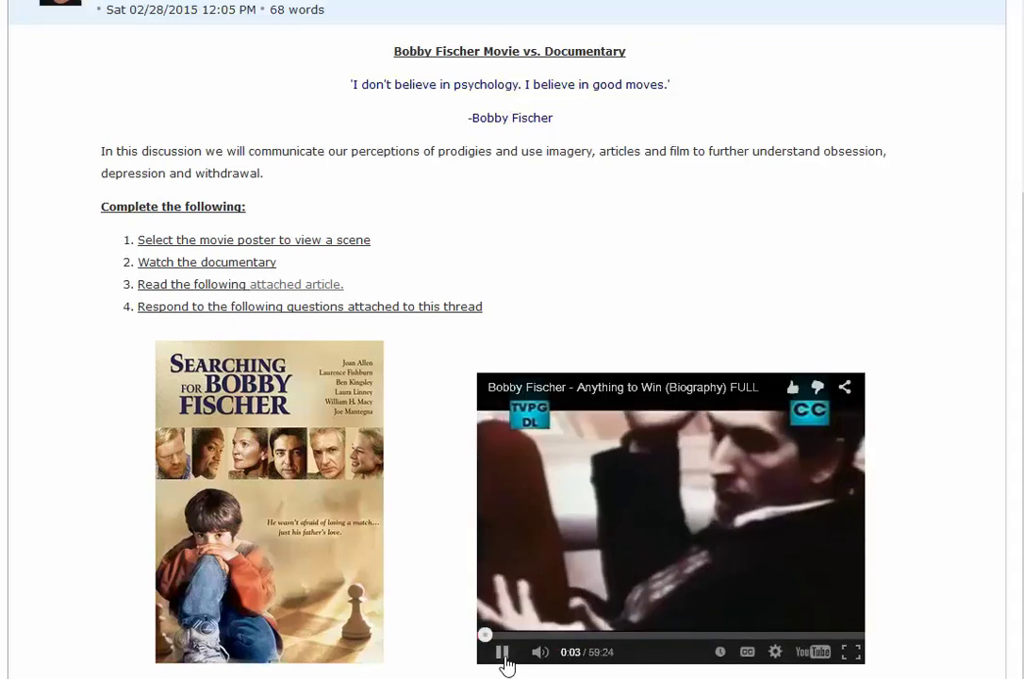
click(503, 656)
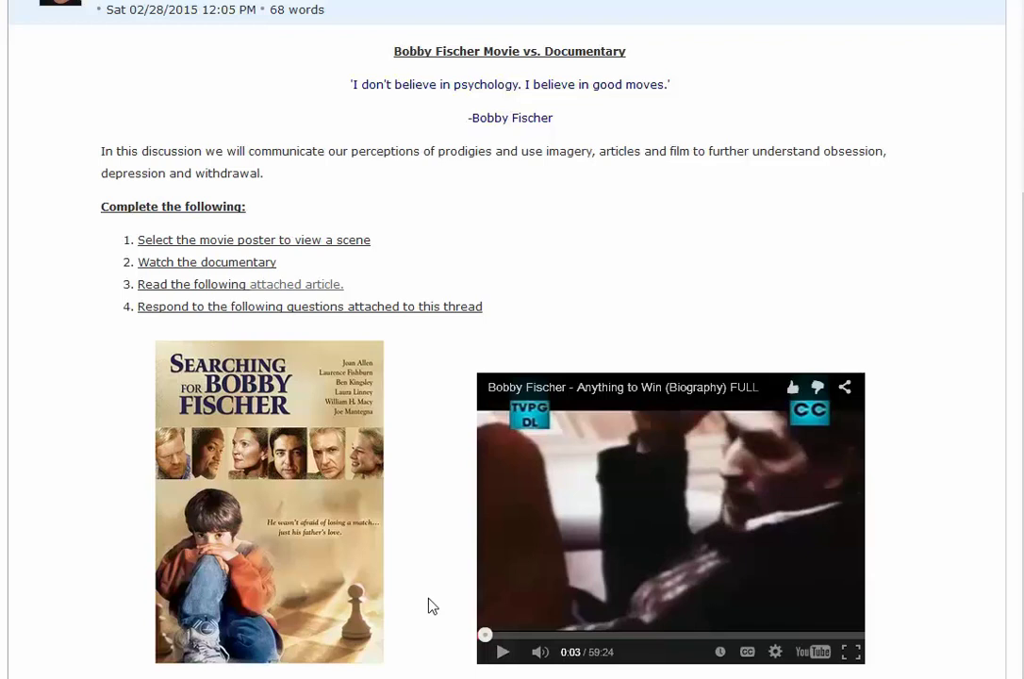
click(289, 552)
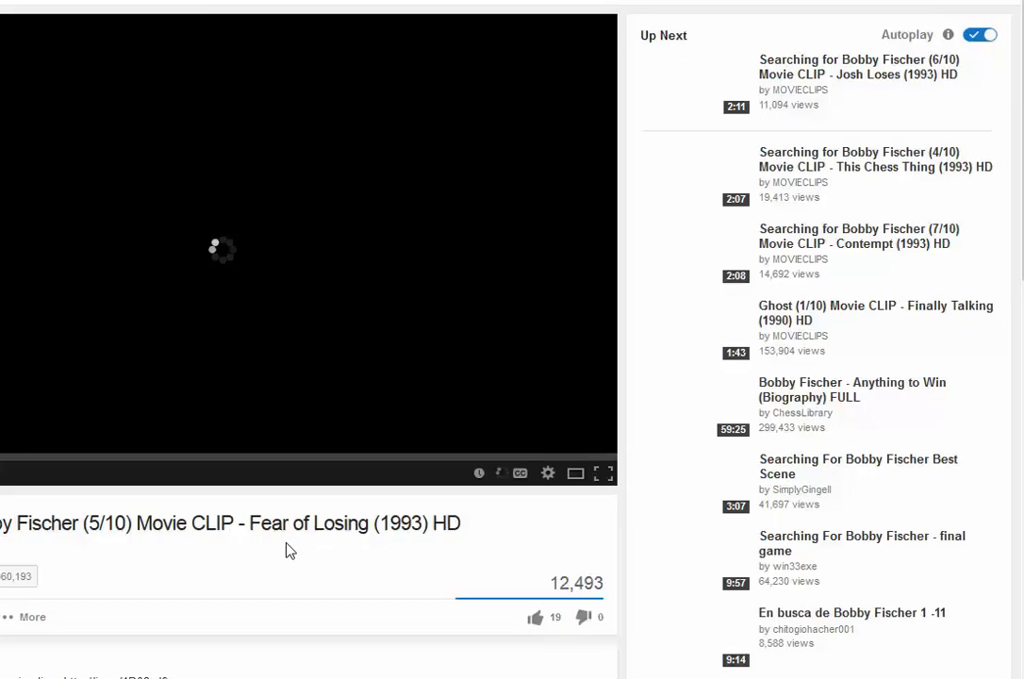